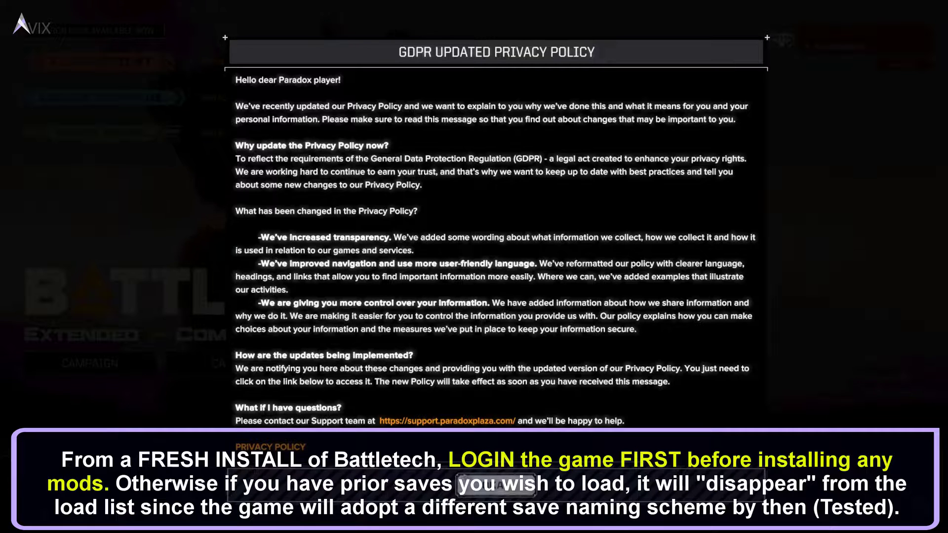
Step: Accept the updated privacy policy, skip the welcome message and choose login with an existing Paradox account
left_click(497, 486)
left_click(559, 450)
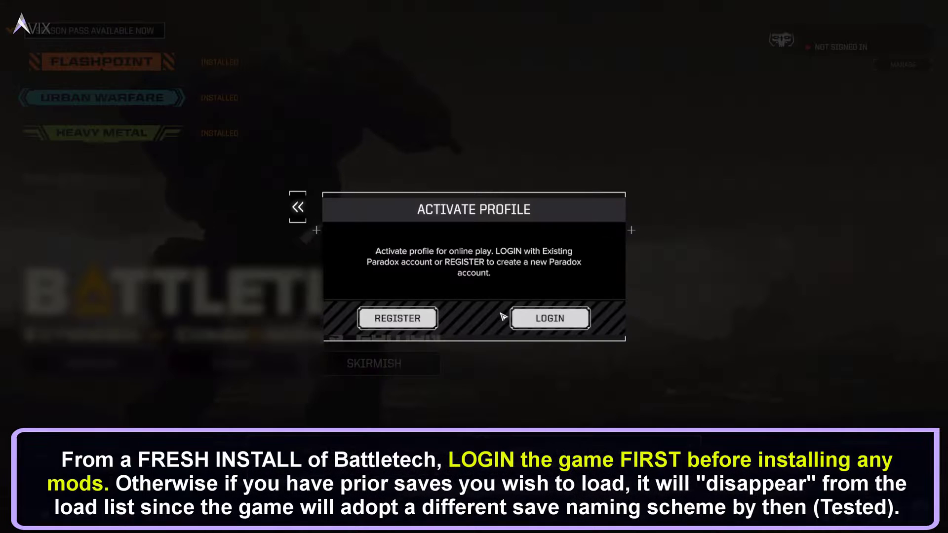
left_click(581, 325)
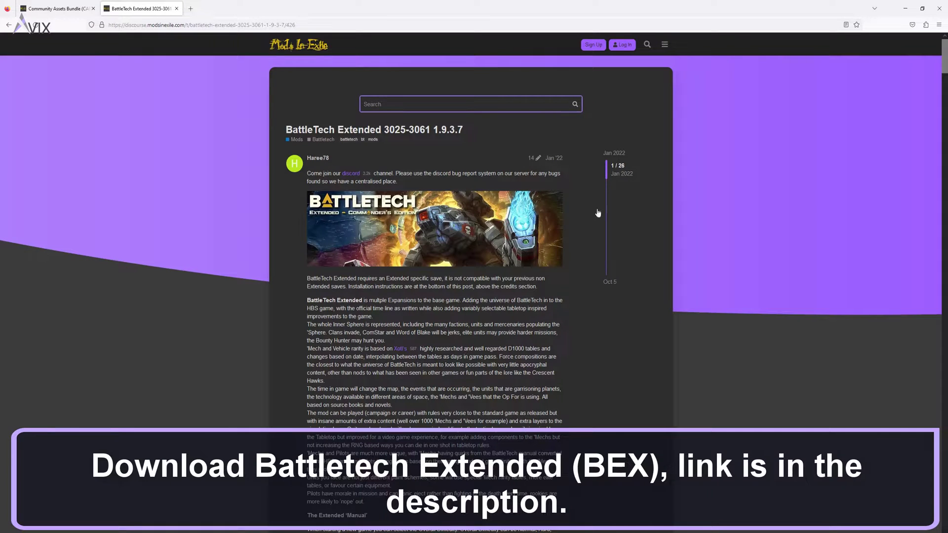
scroll(625, 273, "down", 15)
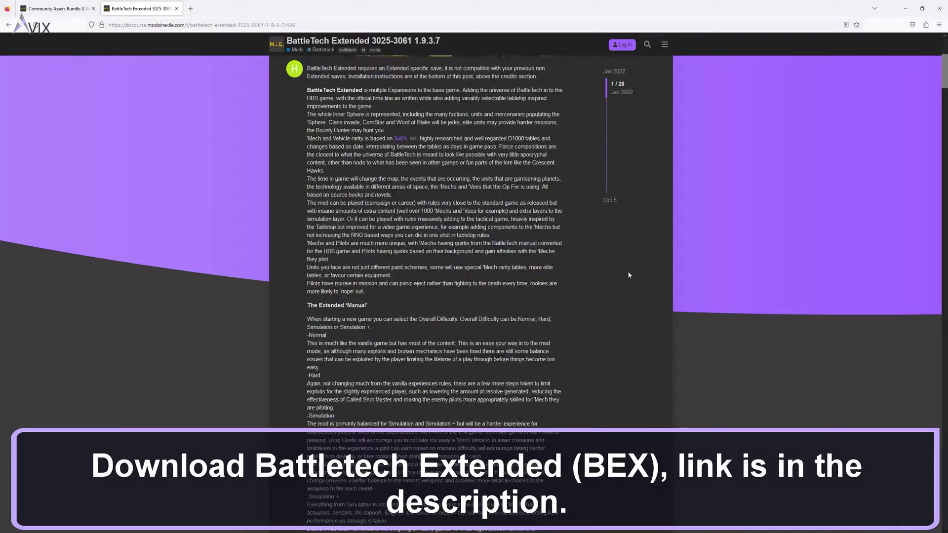
scroll(630, 277, "down", 20)
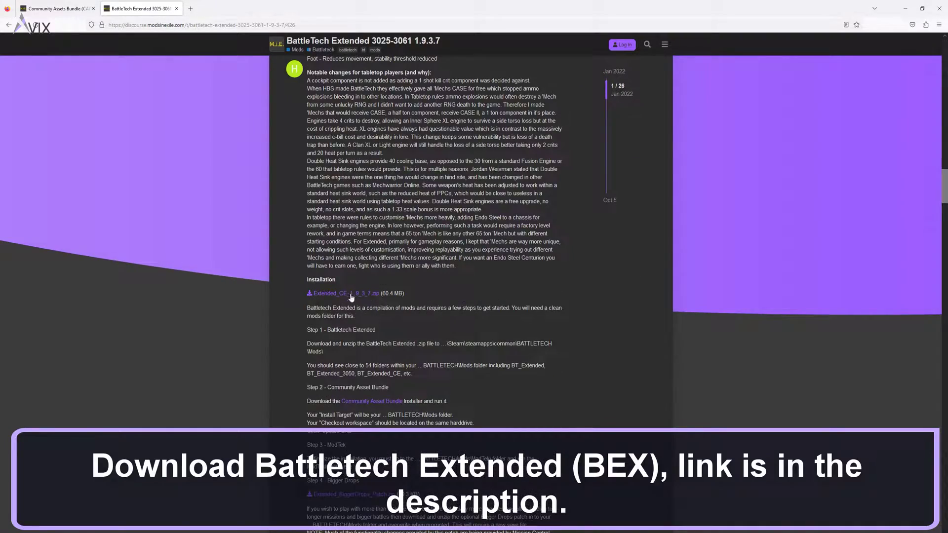
scroll(408, 305, "down", 3)
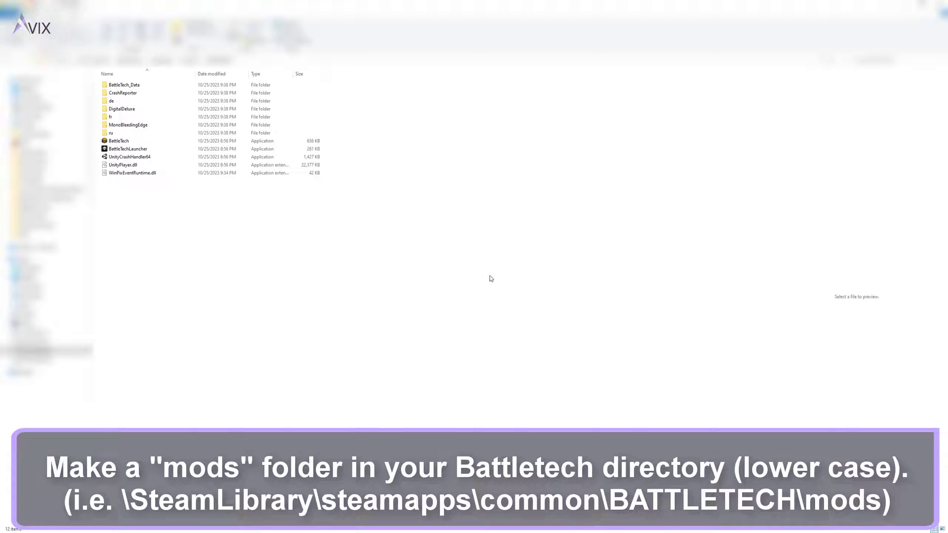
Step: Create a new folder named 'mods' in the BattleTech game directory
right_click(363, 253)
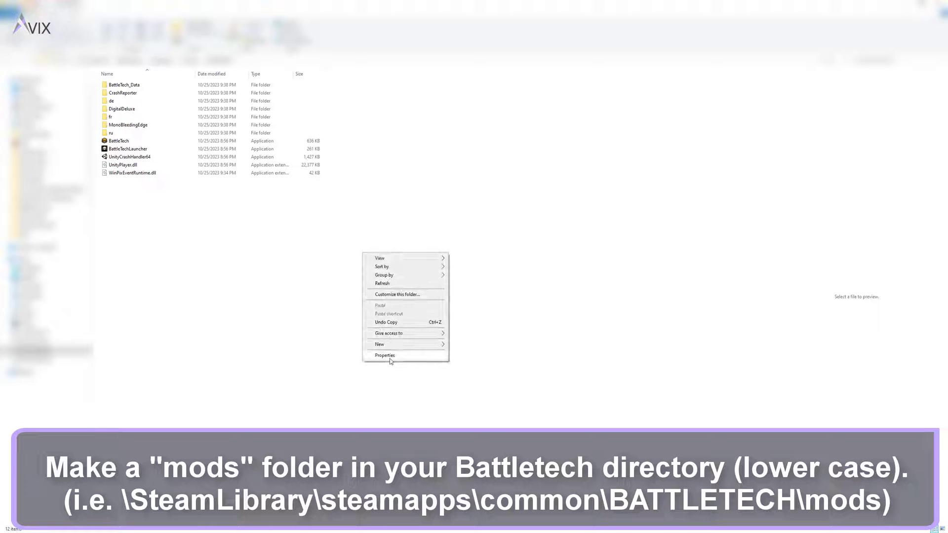
mouse_move(403, 349)
left_click(484, 347)
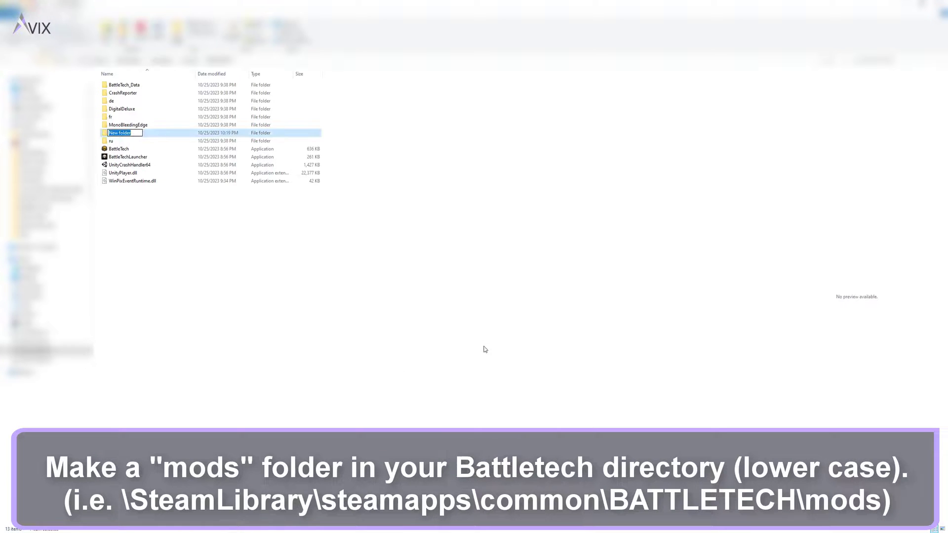
type("mods")
key("Return")
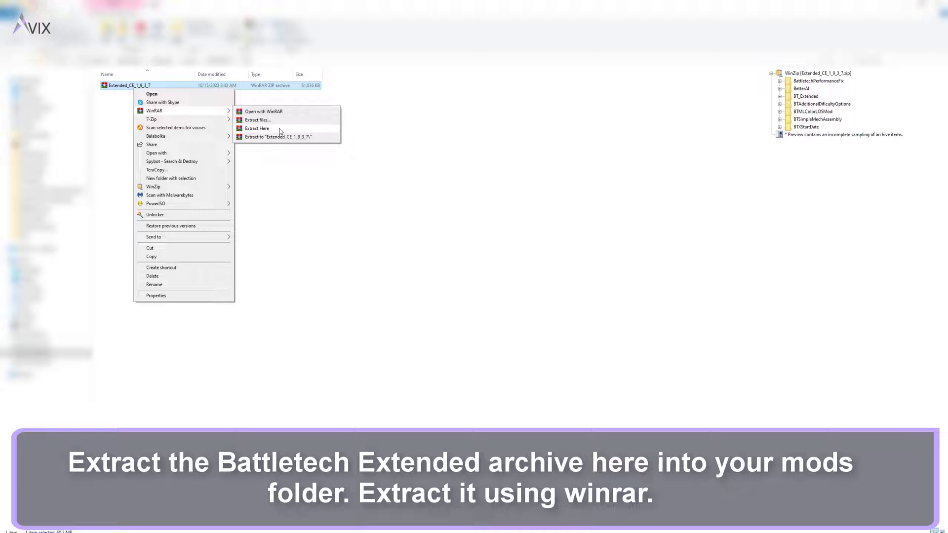
Step: Extract the Extended_CE_1_9_3_7 archive directly into the mods folder
left_click(279, 129)
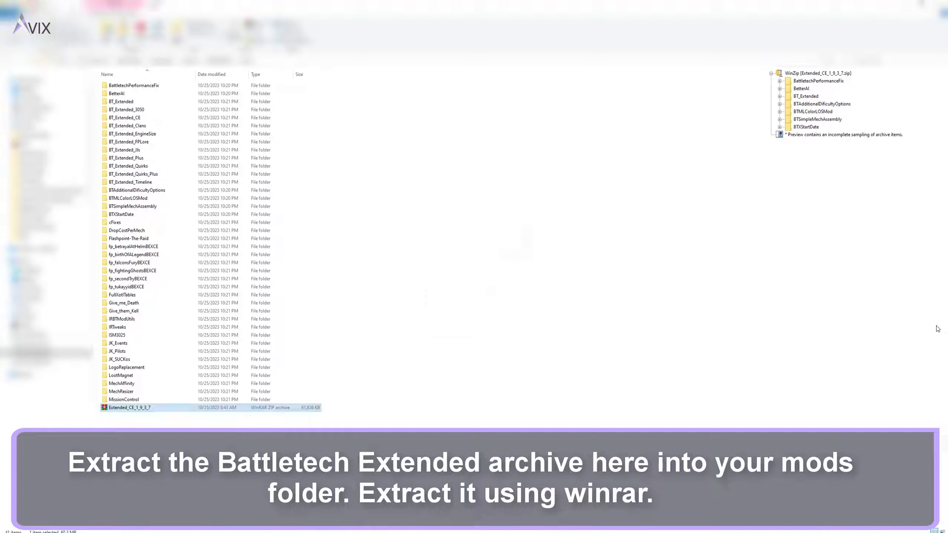
left_click(535, 274)
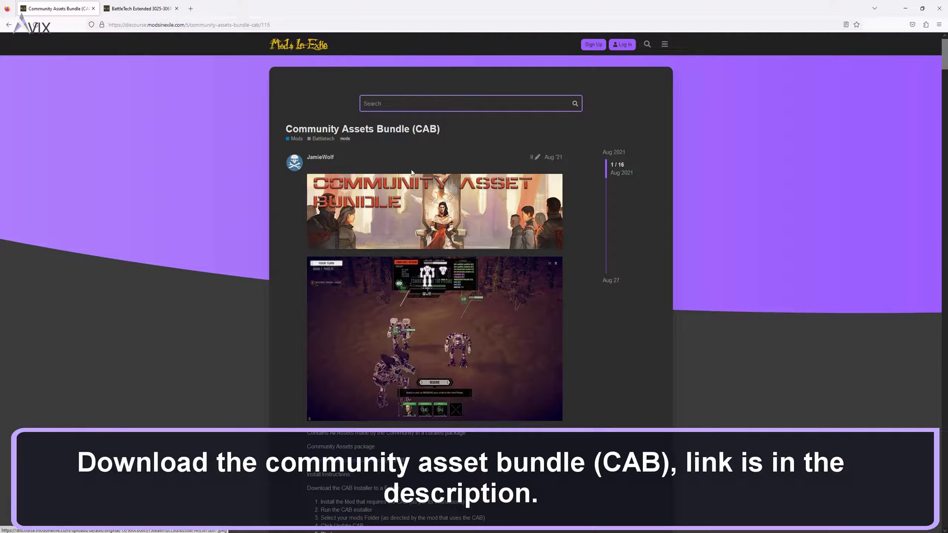
Step: Scroll the CAB post to the installer link and launch CommunityAssetInstaller
scroll(432, 323, "down", 2)
scroll(433, 323, "down", 1)
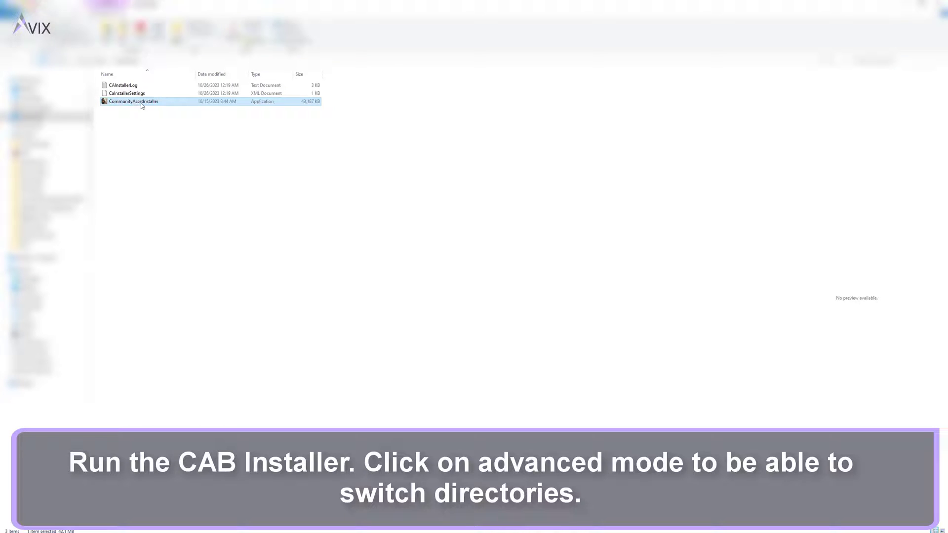
double_click(140, 103)
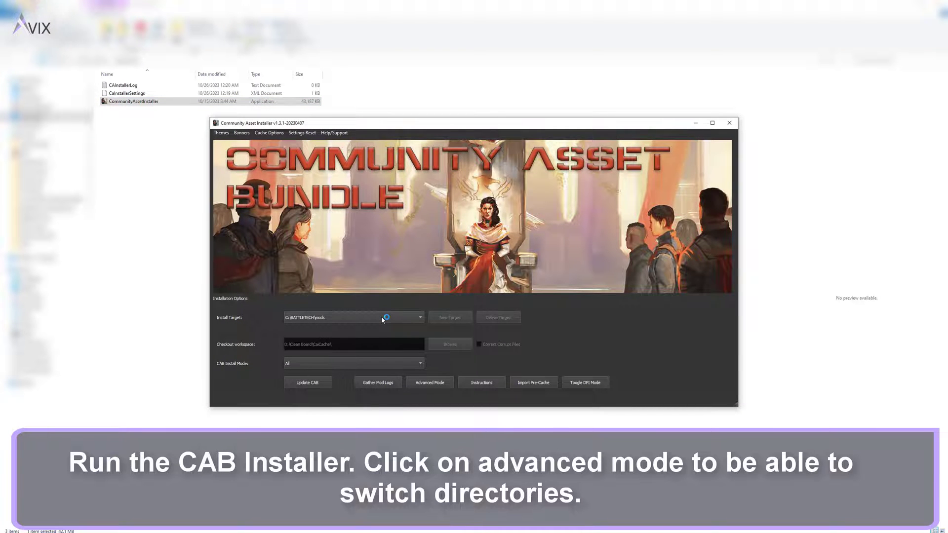
Step: Set Install Target to F:/SteamLibrary/steamapps/common/BATTLETECH/mods and enable Advanced Mode
left_click(382, 320)
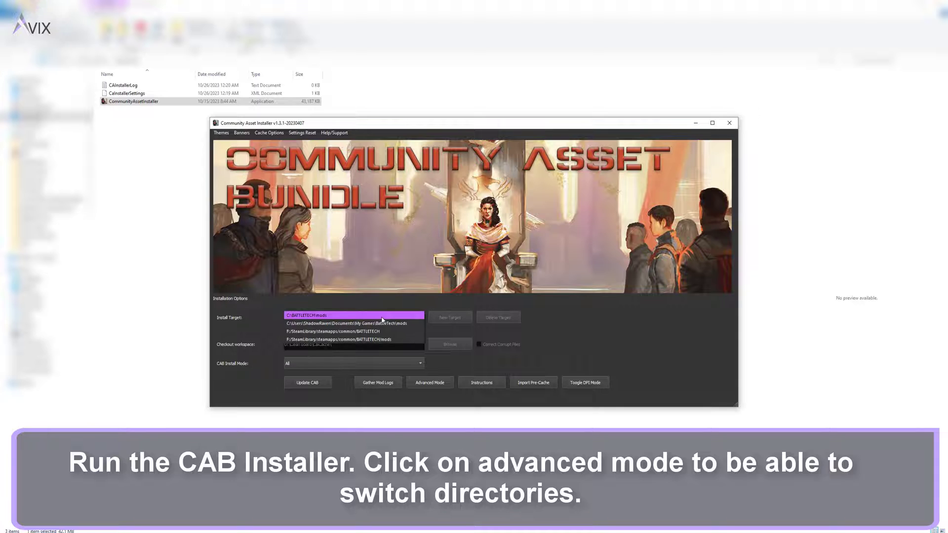
left_click(399, 339)
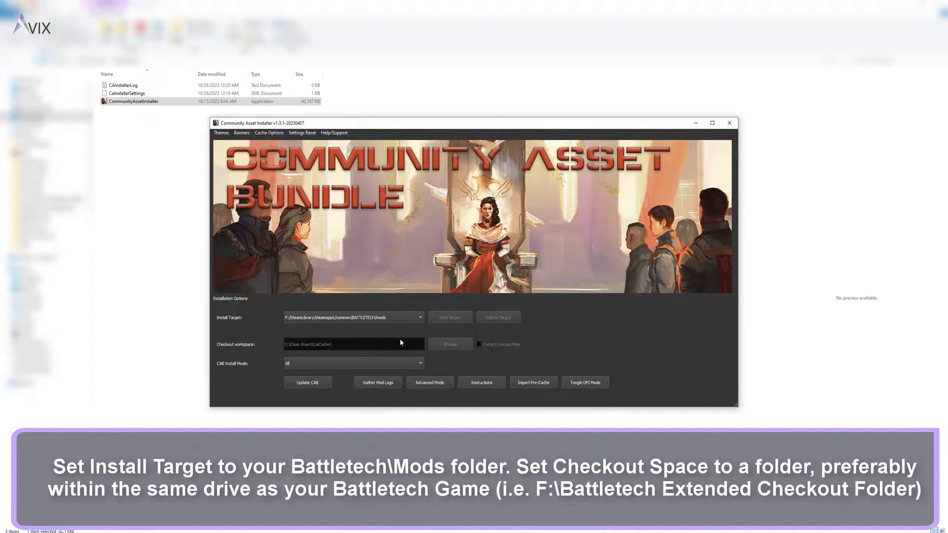
left_click(450, 382)
Step: Create 'Battletech Extended Checkout Folder' on drive F: and select it as checkout workspace
left_click(450, 344)
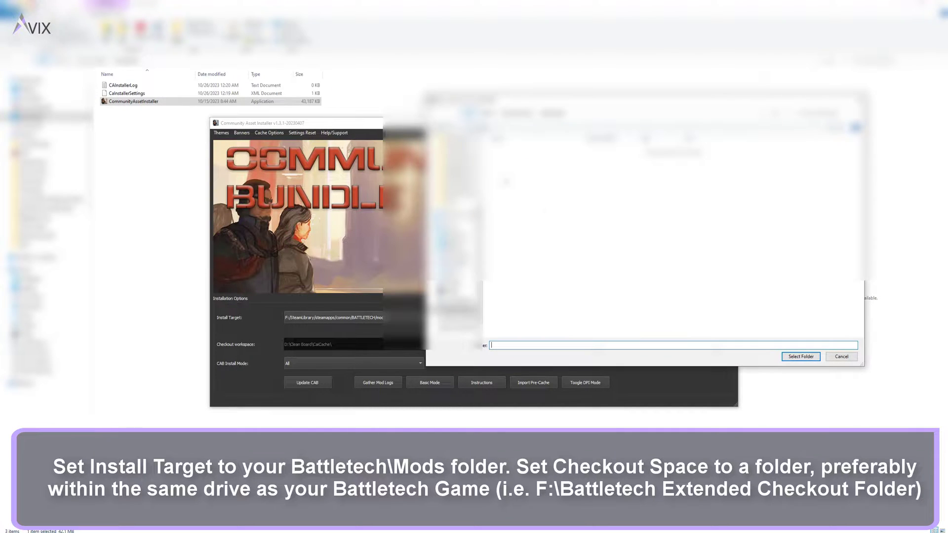
right_click(552, 303)
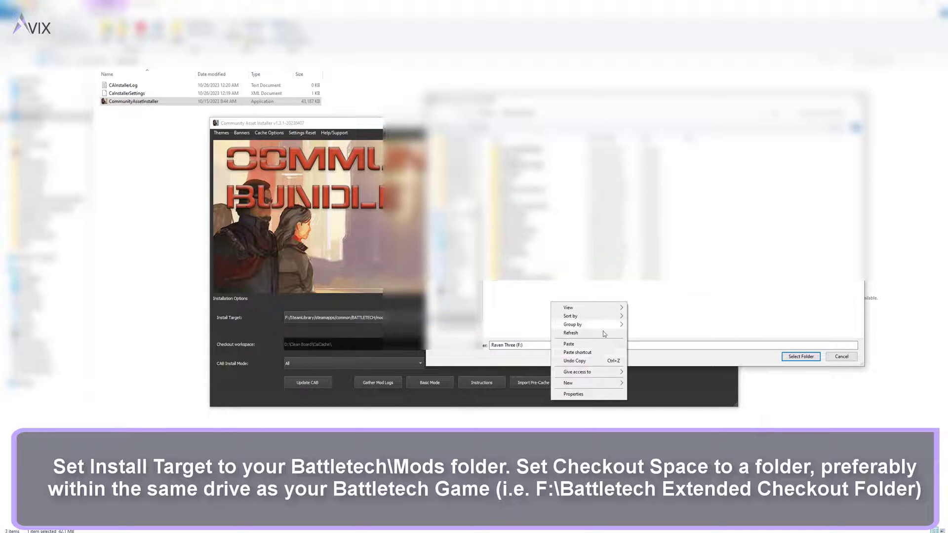
mouse_move(582, 383)
left_click(662, 383)
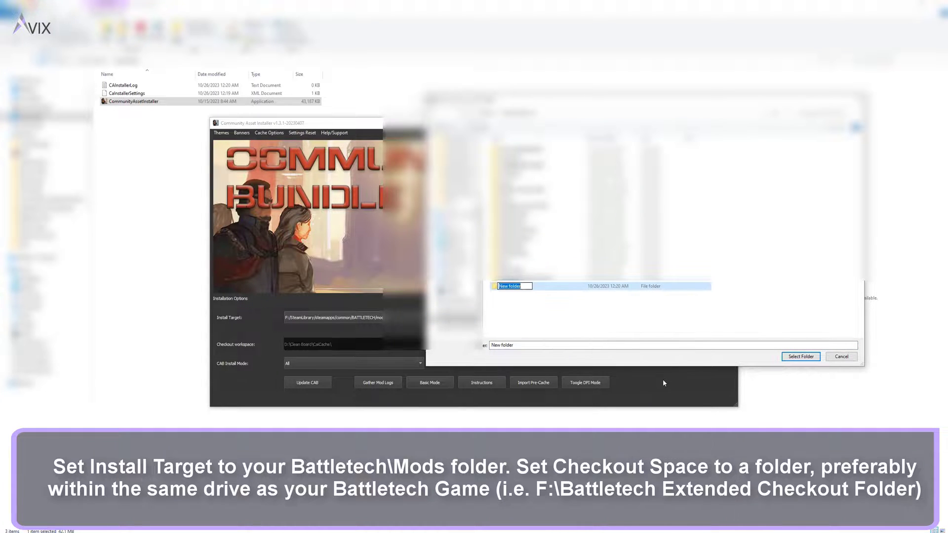
type("Battletech Extended Checkout Folder")
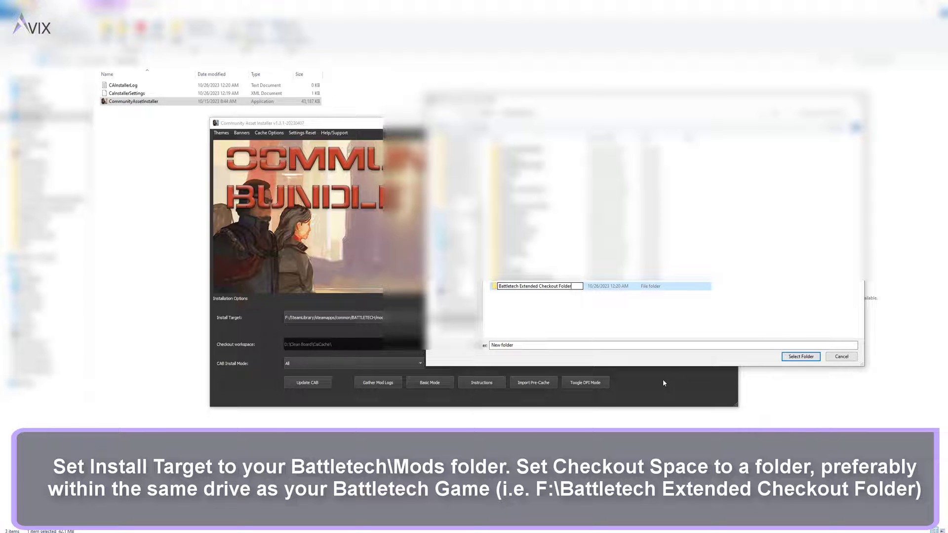
key("Return")
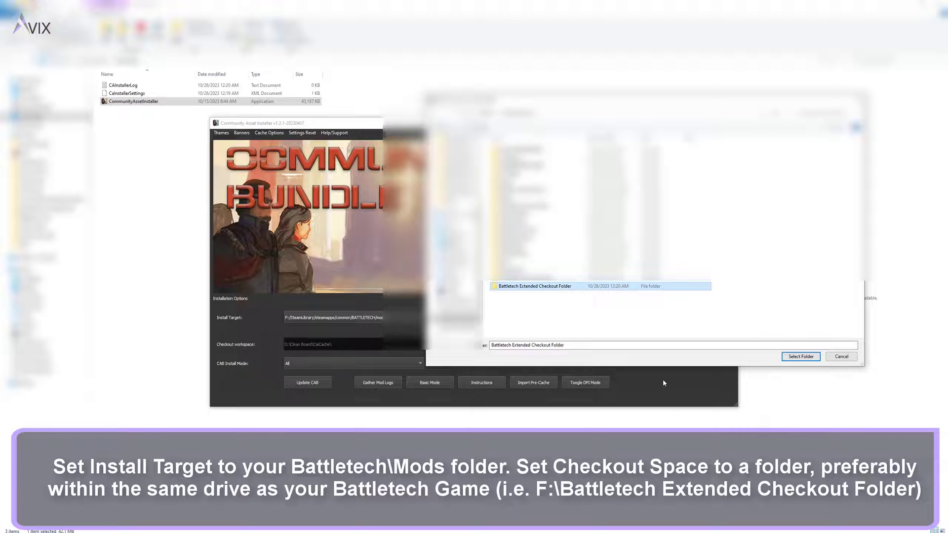
left_click(801, 356)
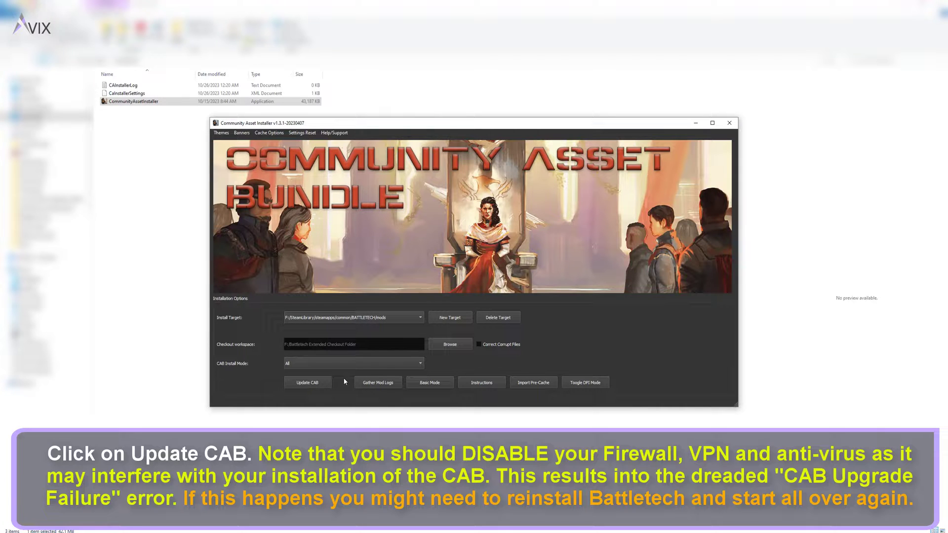
Step: Update the CAB to the latest version and dismiss the Update Complete! message
left_click(319, 383)
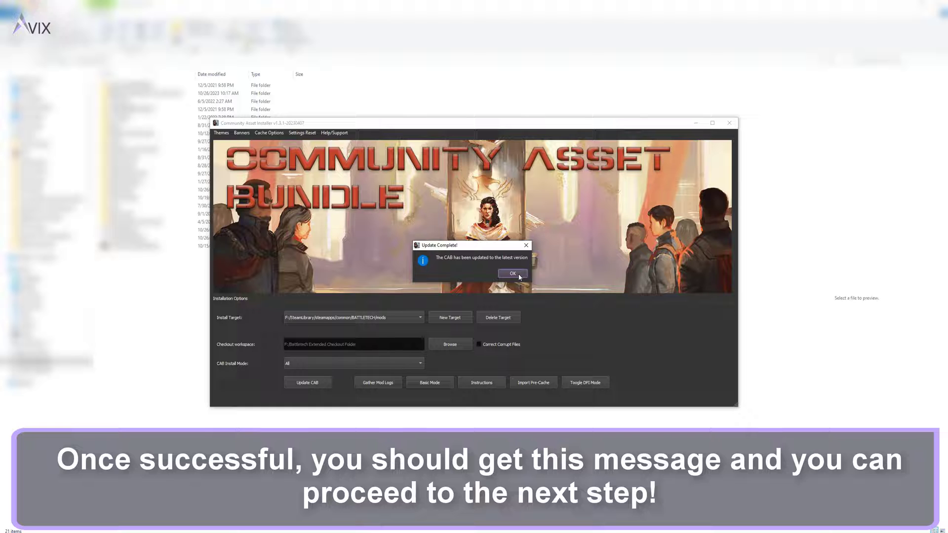
left_click(514, 274)
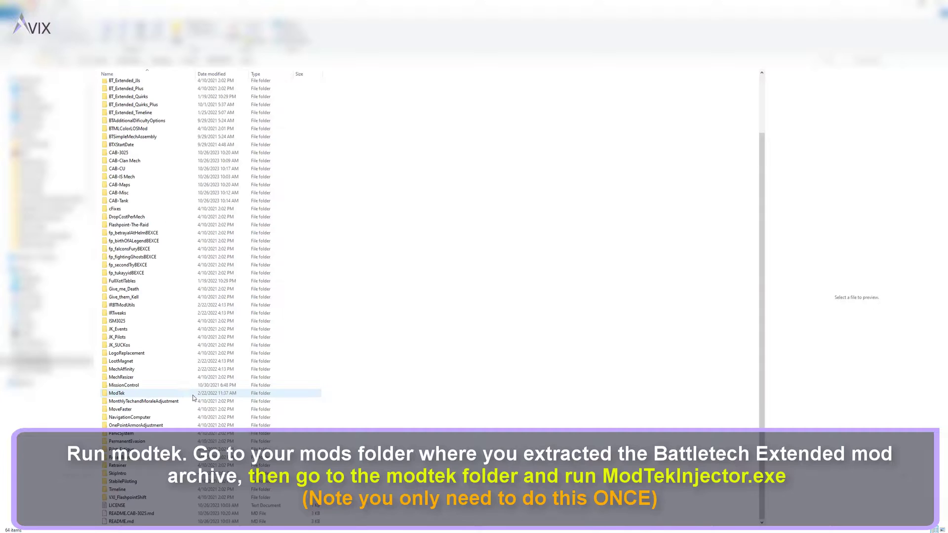
Step: Open the mods\modtek folder and run ModTekInjector.exe once
left_click(180, 393)
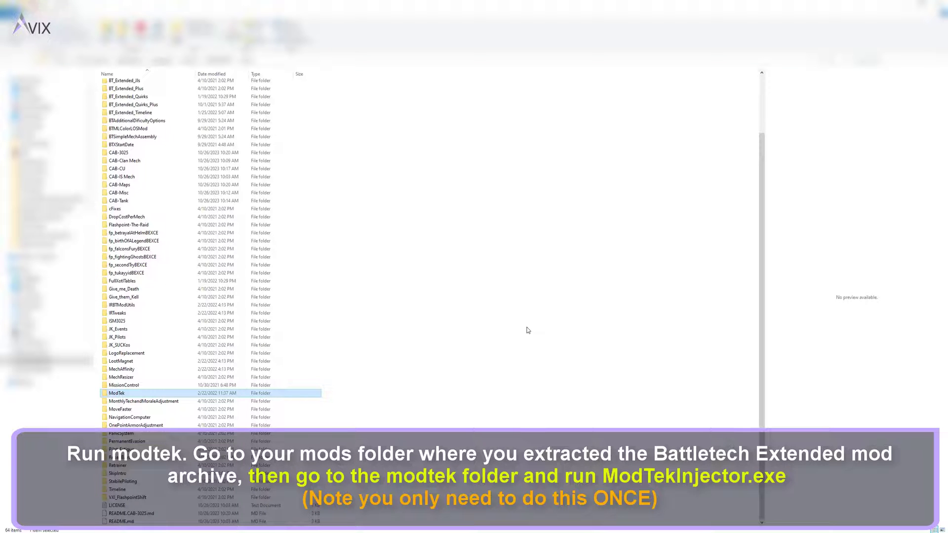
key("Return")
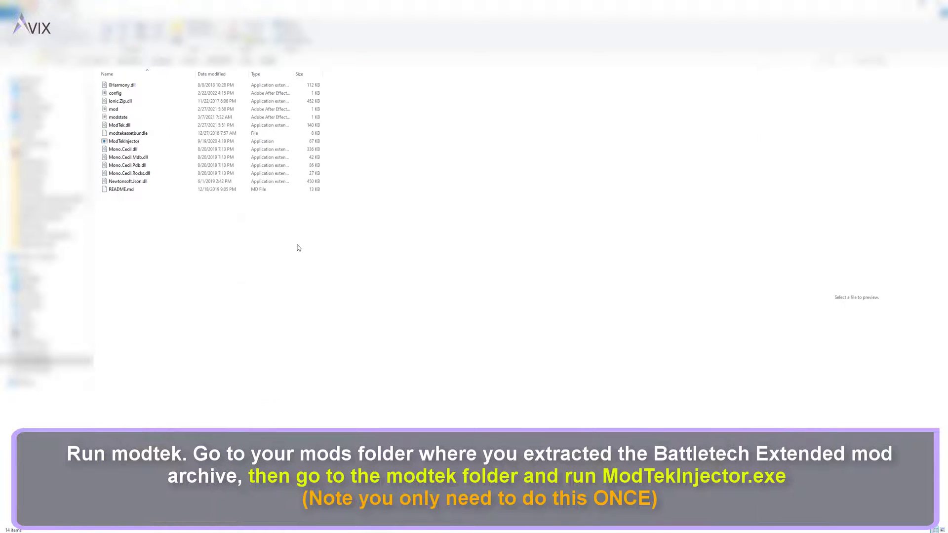
left_click(132, 142)
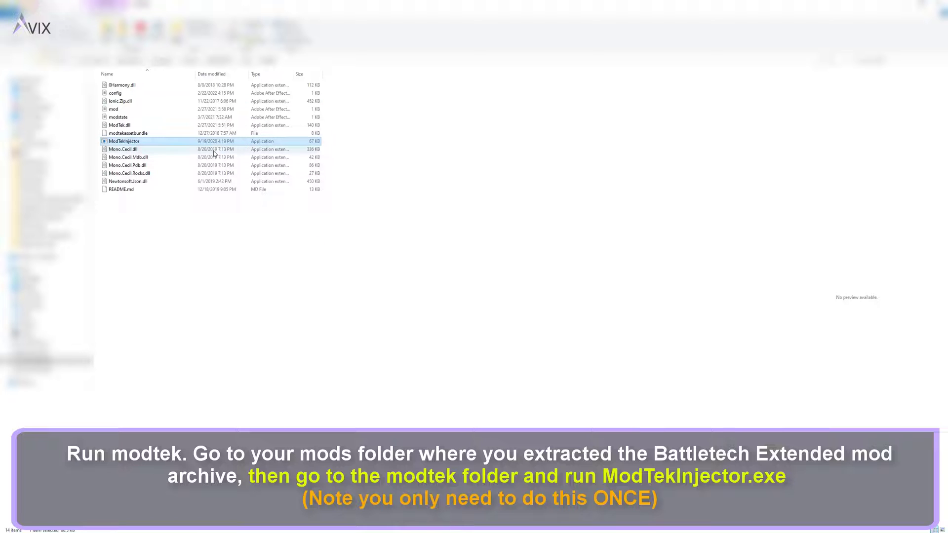
double_click(156, 145)
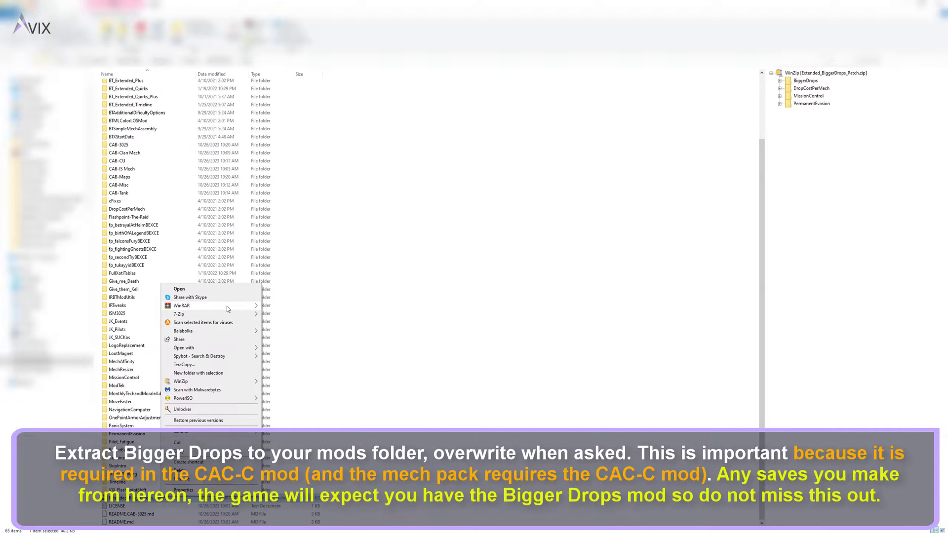
Step: Extract Extended_BiggerDrops_Patch.zip into the mods folder, replacing all existing files
mouse_move(222, 306)
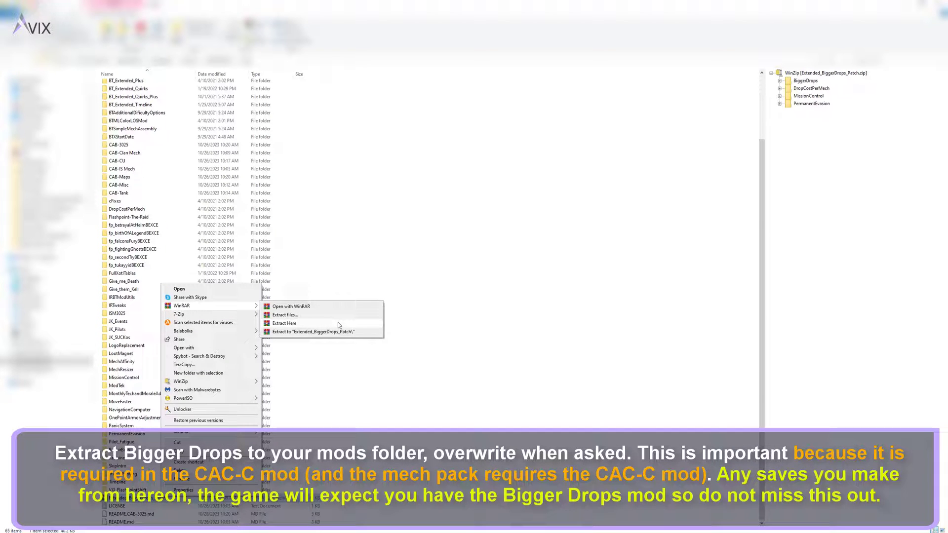
left_click(337, 323)
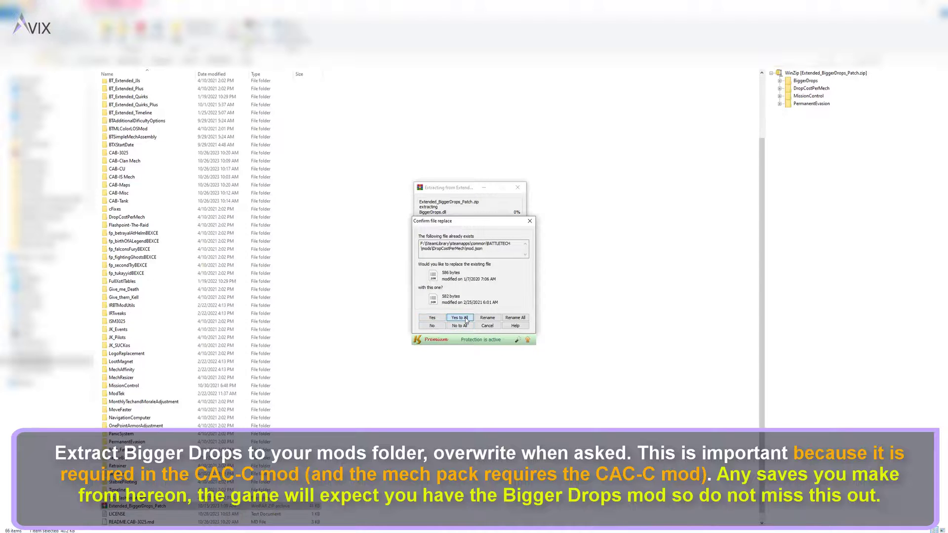
left_click(459, 317)
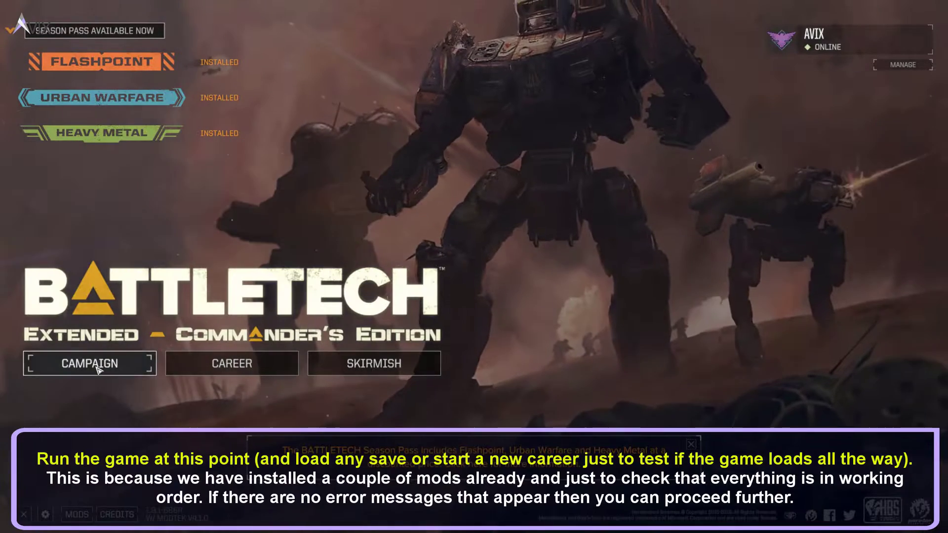
Step: From the main menu's Campaign options, load the saved career
left_click(89, 364)
left_click(159, 400)
left_click(672, 488)
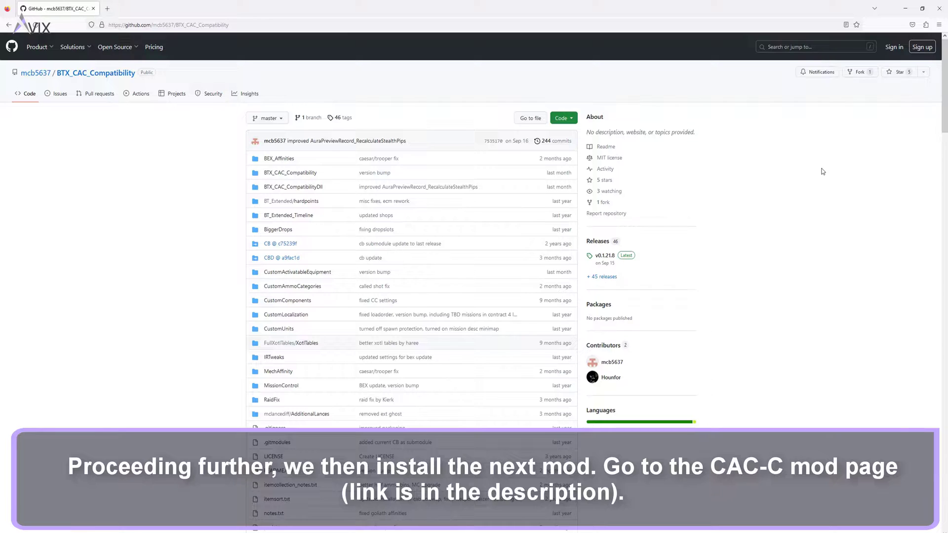
Step: Scroll the BTX_CAC_Compatibility README down to its Installation/Update section
scroll(821, 175, "down", 1)
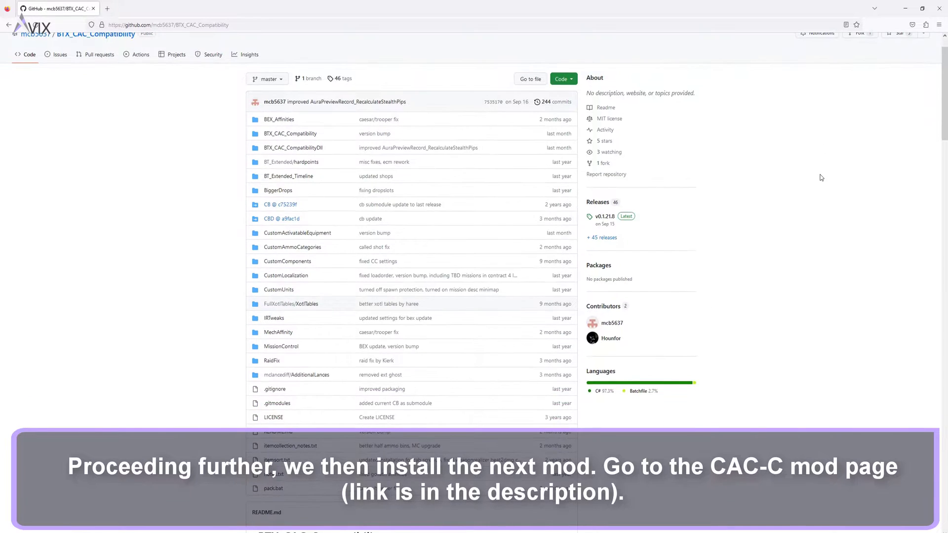
scroll(596, 62, "down", 10)
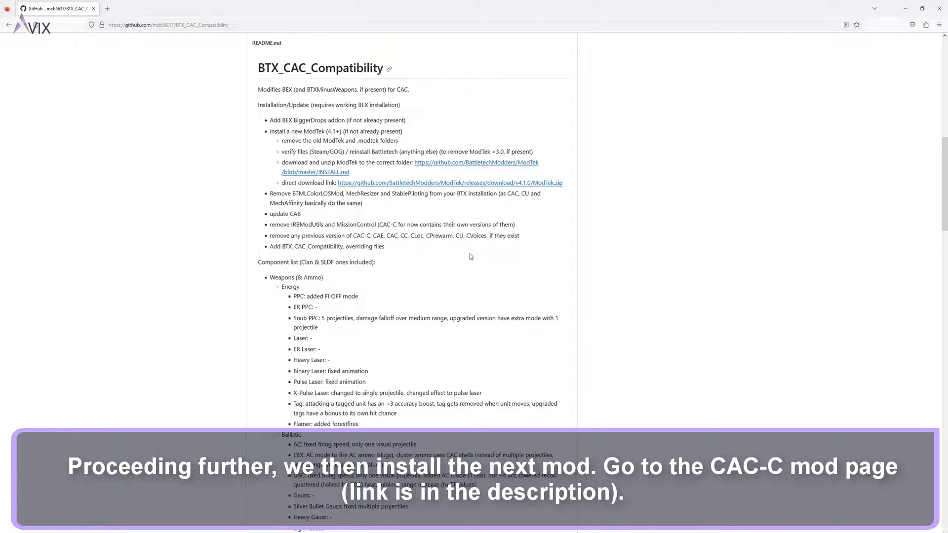
Step: Open the ModTek INSTALL.md link in a new tab and go to the ModTek repository
right_click(441, 165)
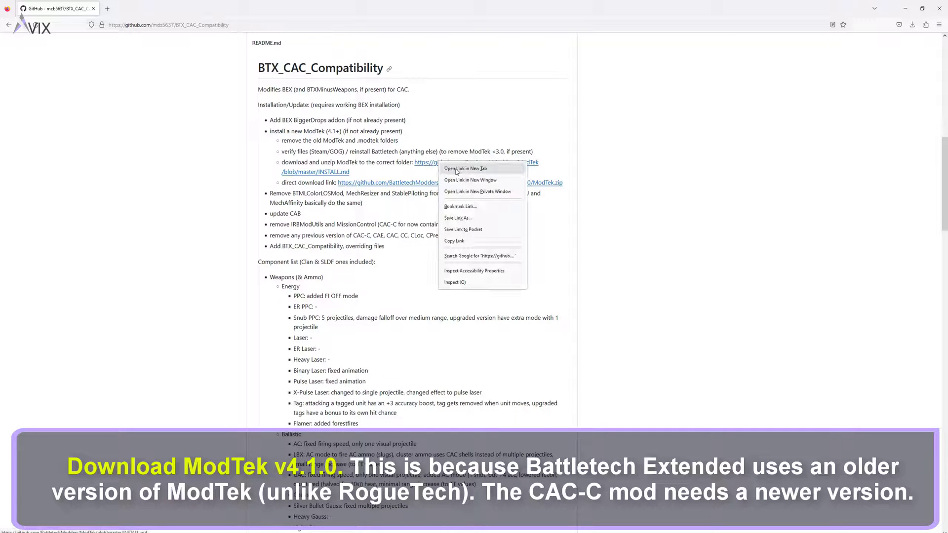
left_click(459, 168)
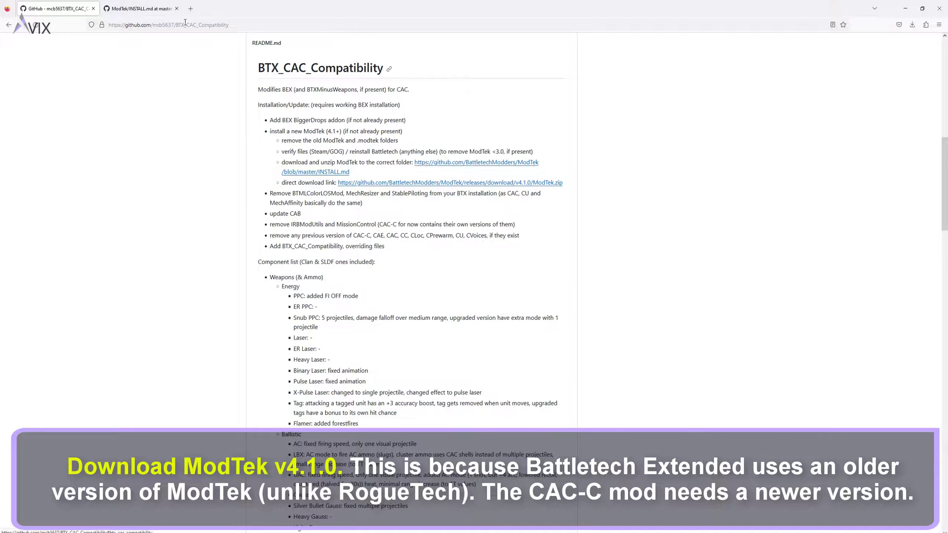
left_click(148, 9)
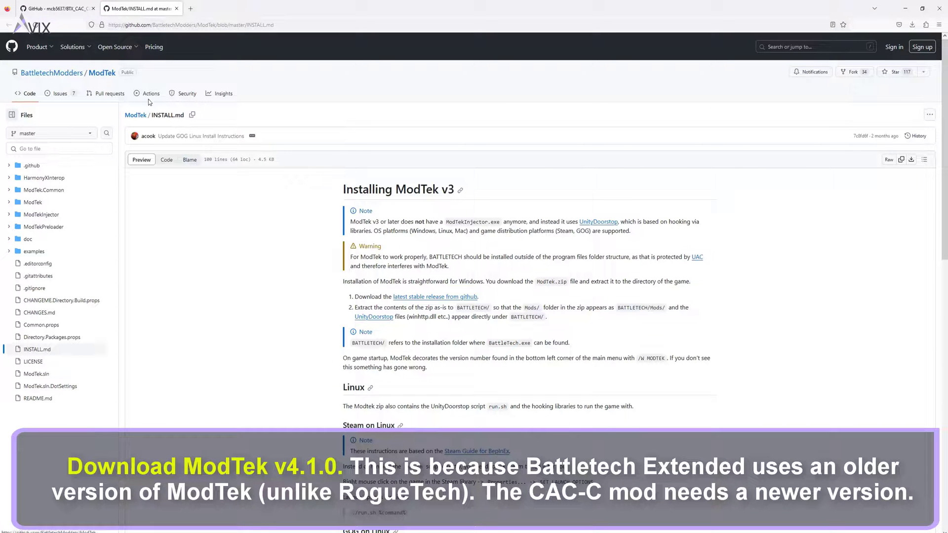
left_click(90, 76)
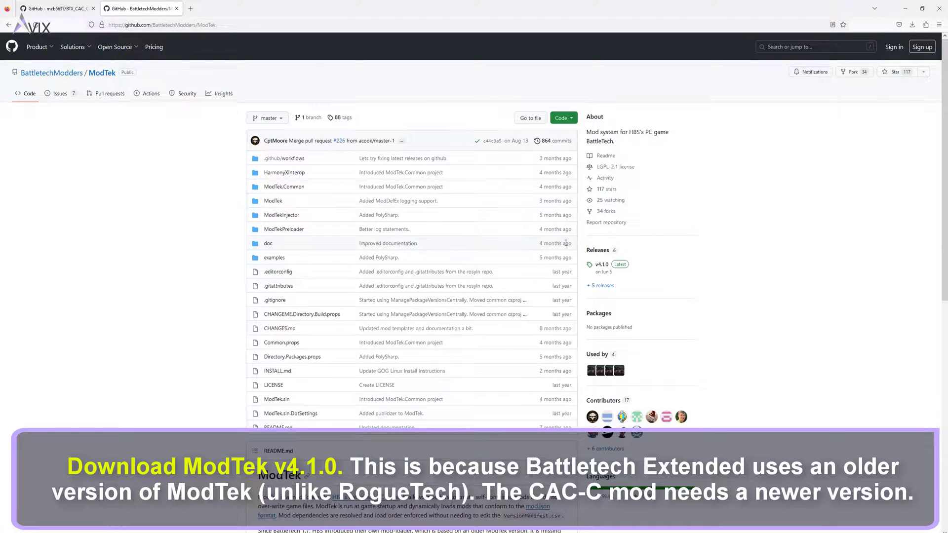
Step: Open the ModTek v4.1.0 release and save ModTek.zip to disk with Save Link As
scroll(525, 208, "down", 5)
scroll(518, 218, "down", 3)
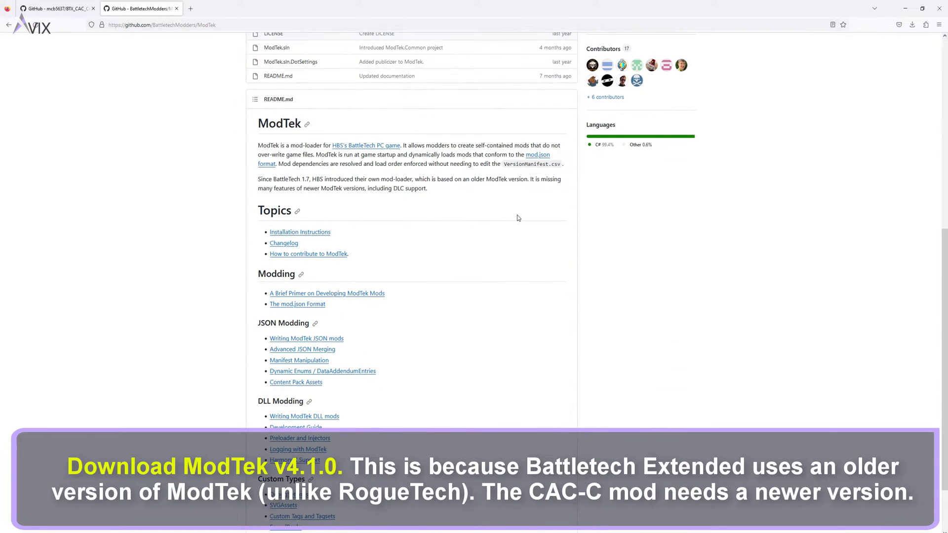
scroll(494, 204, "up", 5)
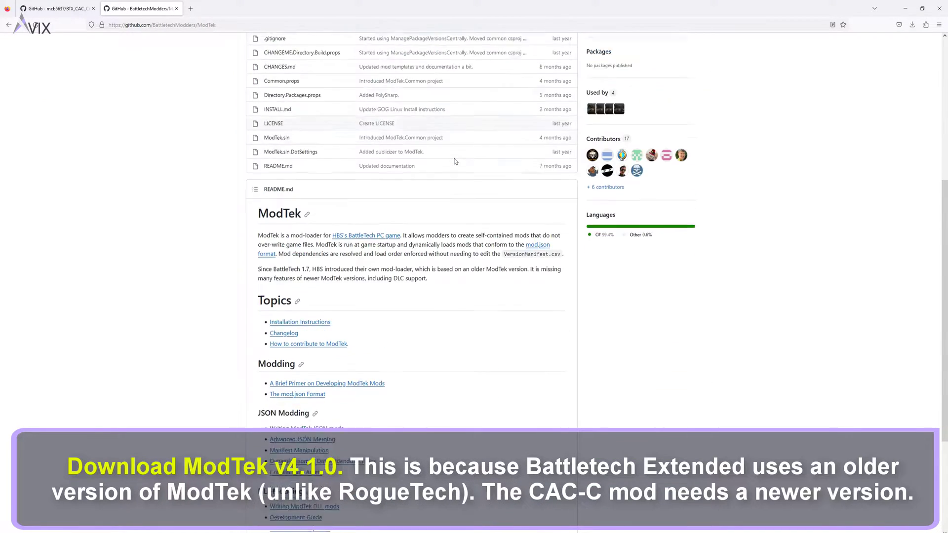
scroll(629, 204, "up", 1)
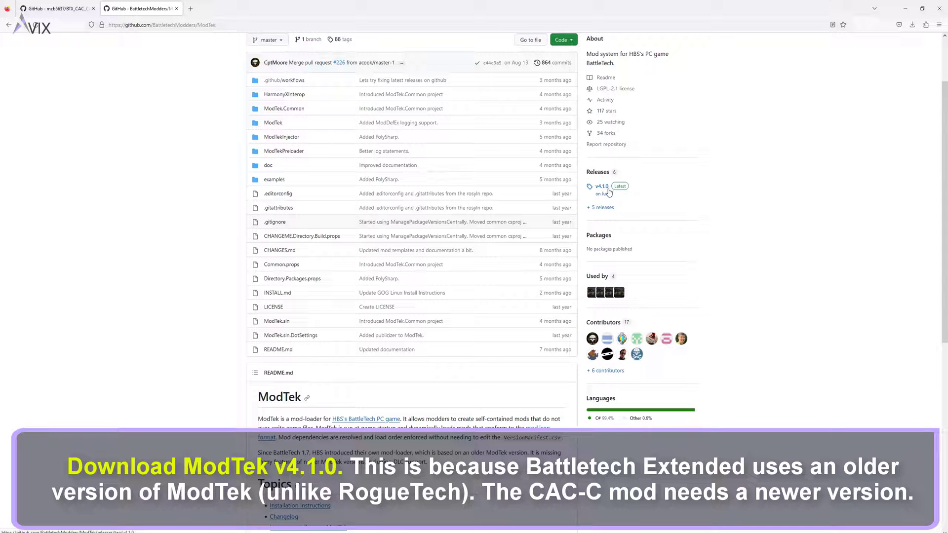
left_click(602, 188)
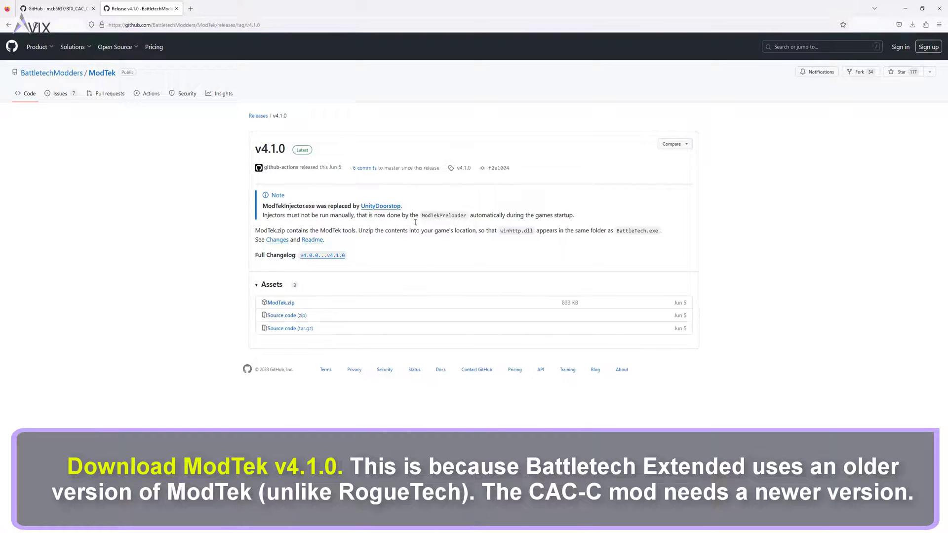
right_click(285, 307)
left_click(332, 362)
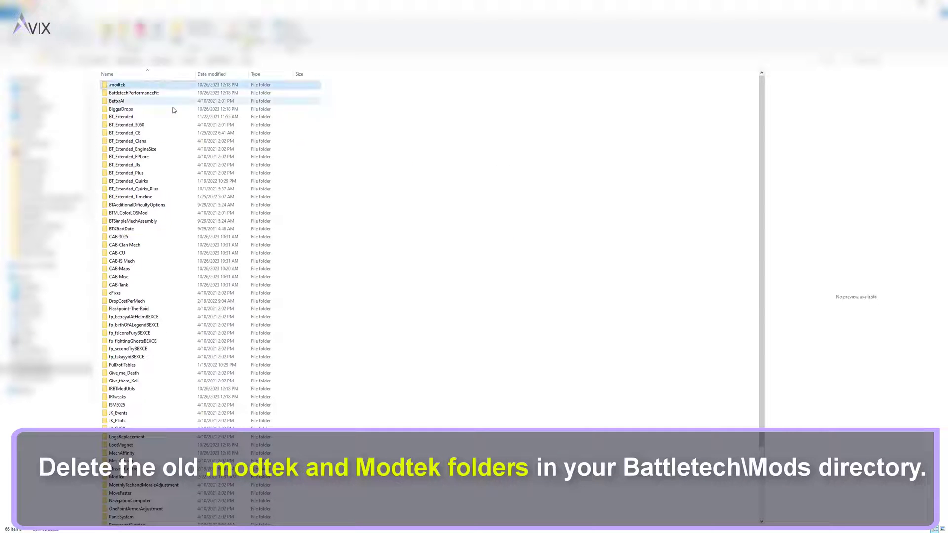
Step: Select the .modtek and ModTek folders and permanently delete both with Shift+Delete
scroll(304, 307, "down", 3)
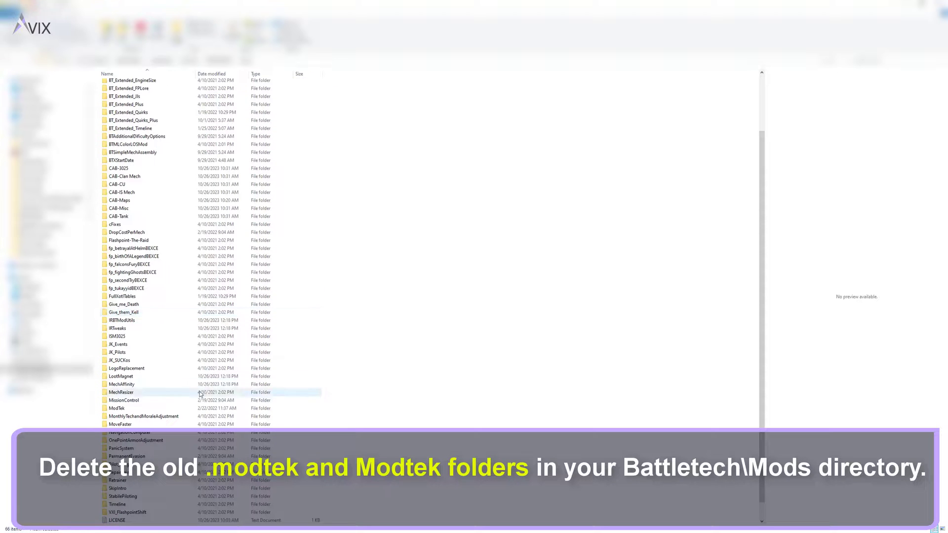
left_click(188, 409, "ctrl")
scroll(272, 346, "up", 3)
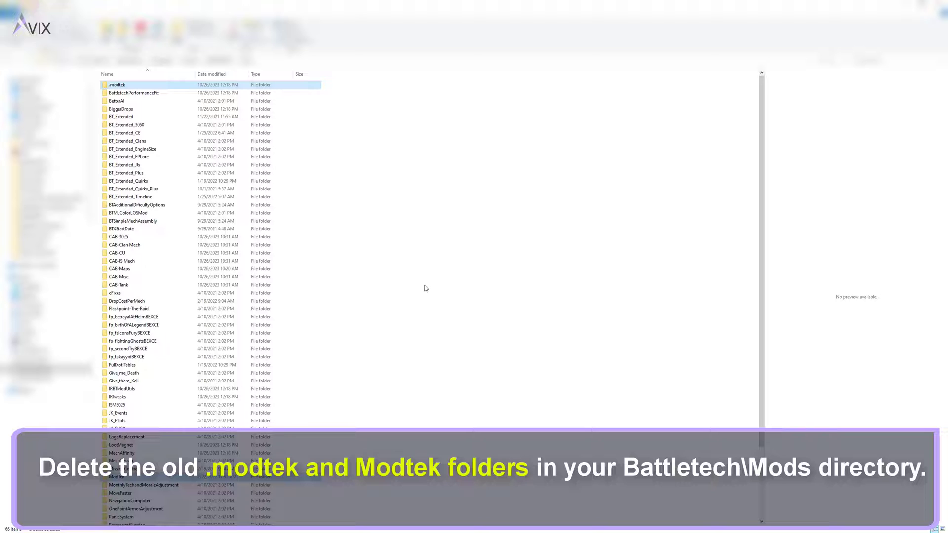
key("shift+Delete")
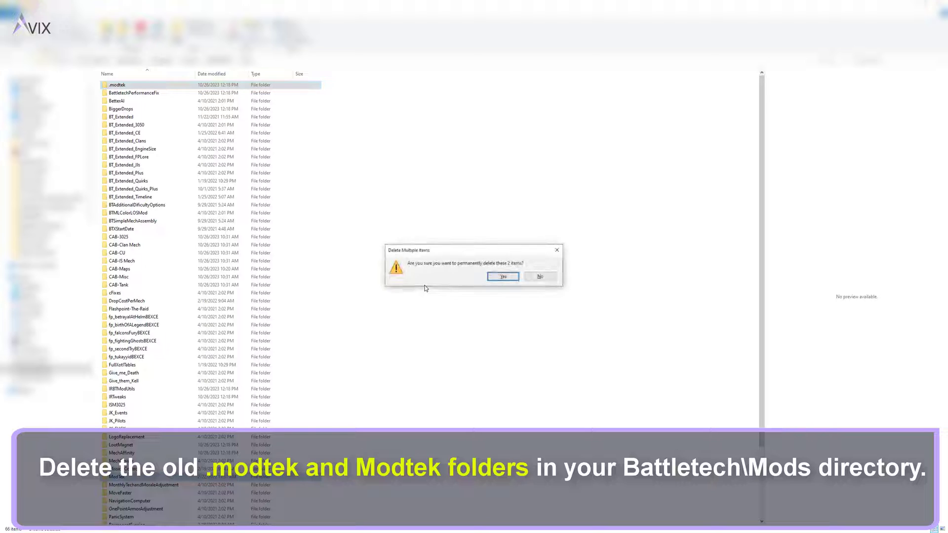
left_click(514, 275)
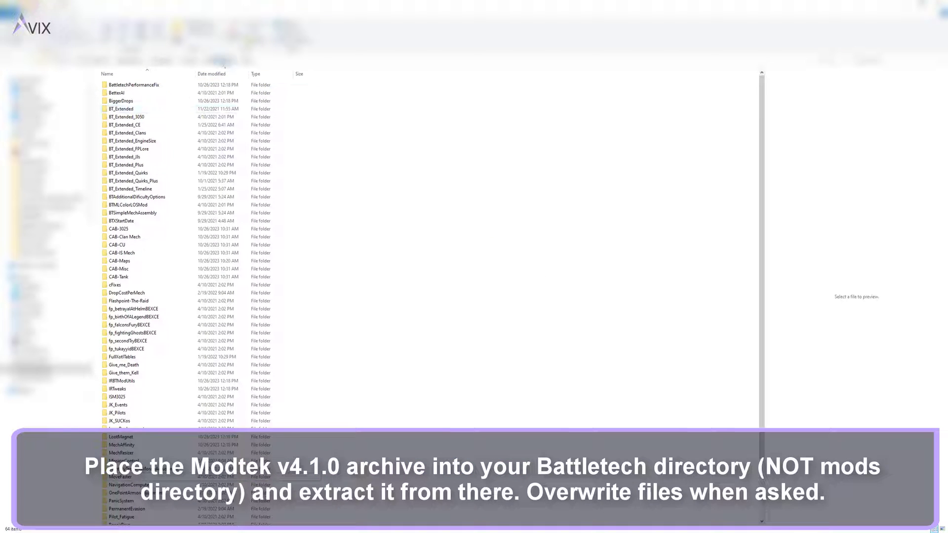
Step: In the Battletech game folder, extract ModTek v4.1.0.zip using WinRAR Extract Here
left_click(223, 60)
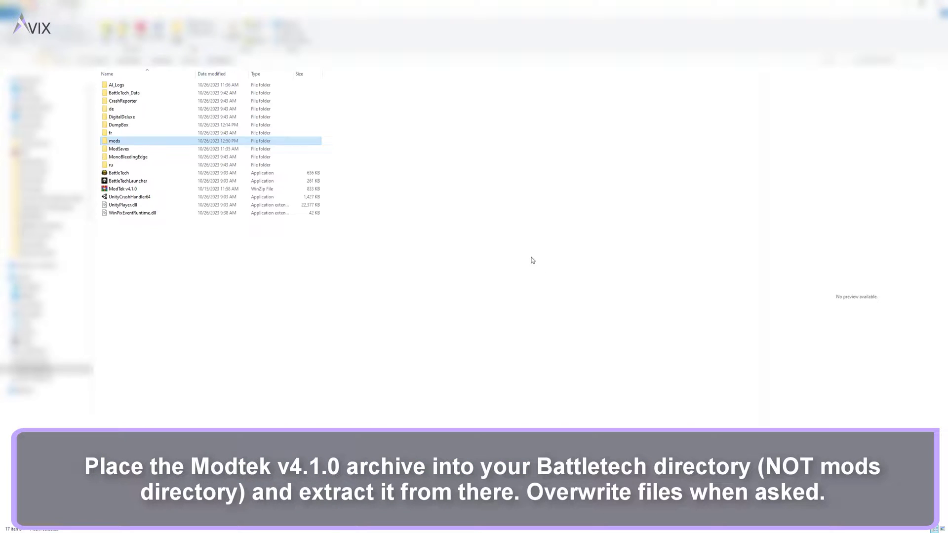
right_click(129, 189)
mouse_move(197, 293)
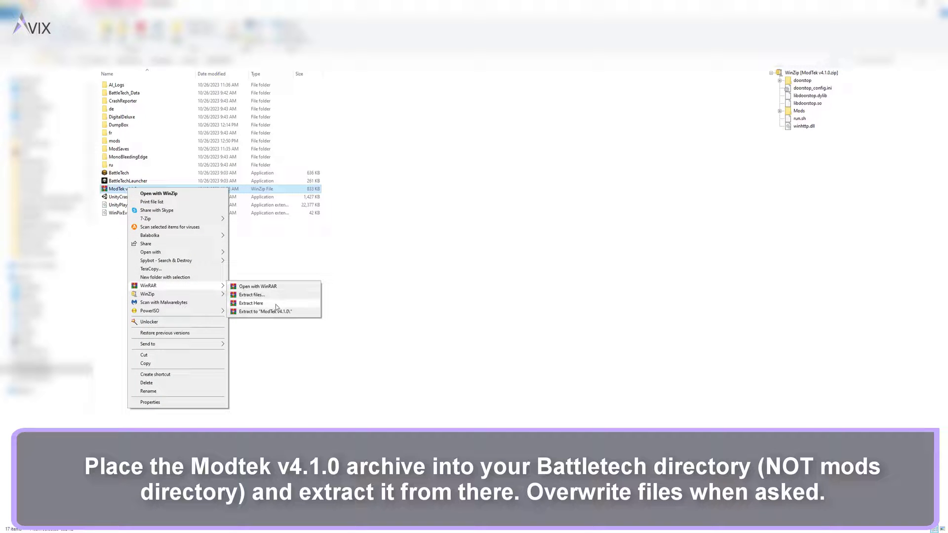
left_click(276, 304)
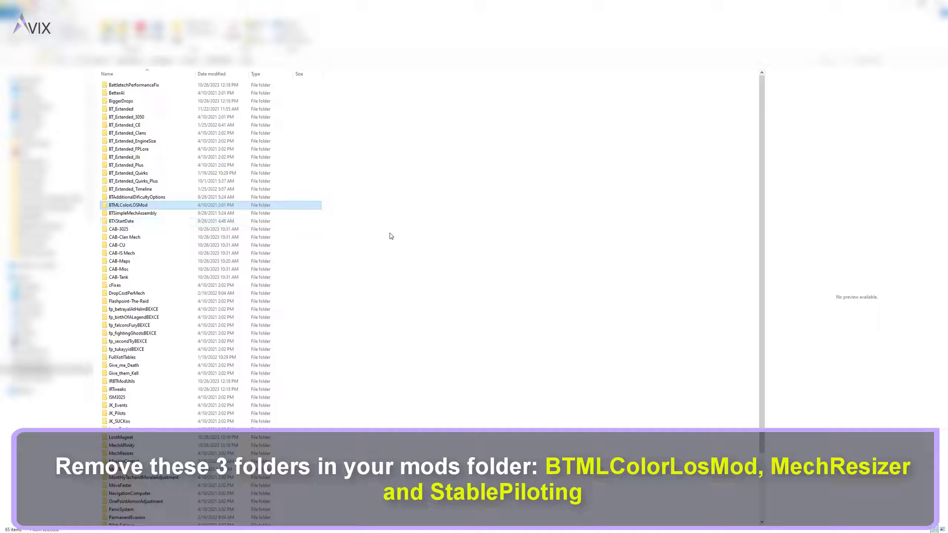
Step: Permanently delete the BTMLColorLOSMod, MechResizer and StablePiloting folders, leaving 62 items
scroll(347, 264, "down", 2)
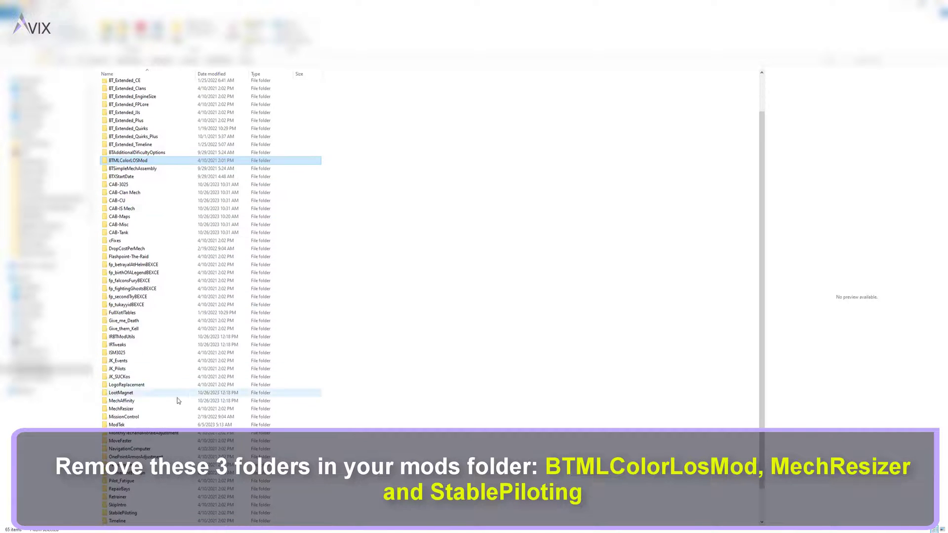
left_click(180, 409, "ctrl")
scroll(410, 370, "down", 2)
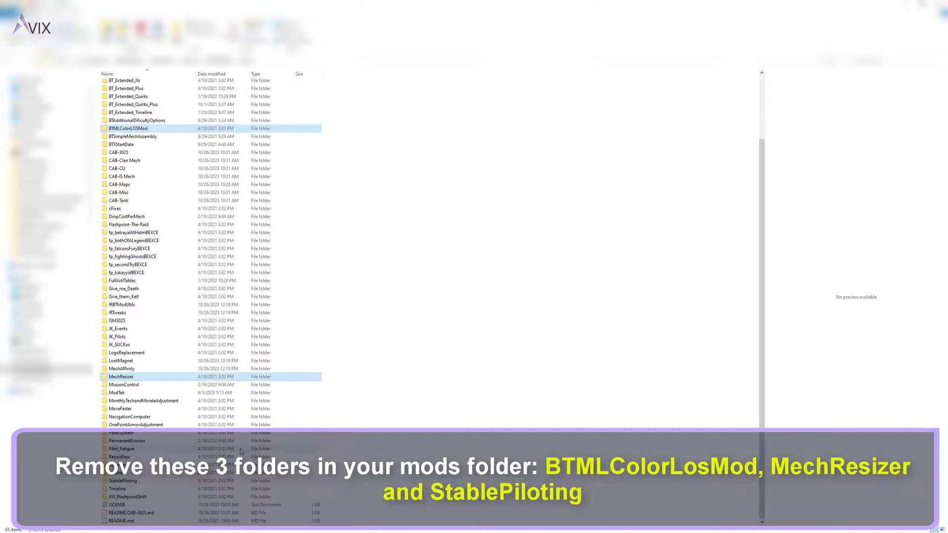
left_click(194, 481, "ctrl")
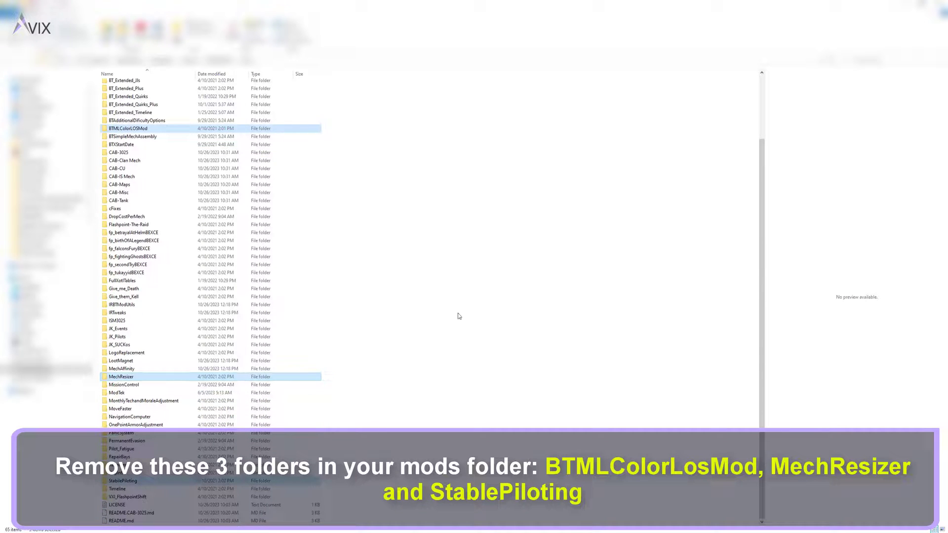
key("shift+Delete")
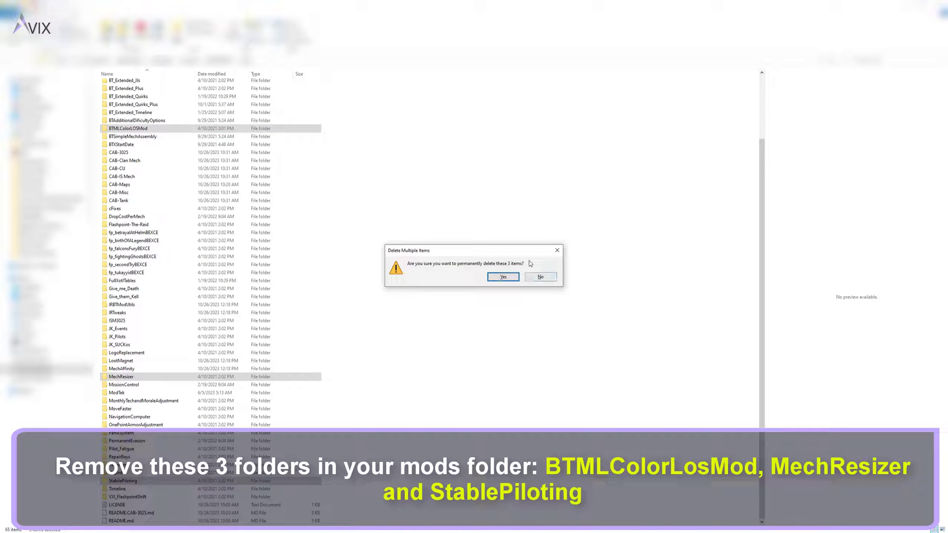
left_click(502, 278)
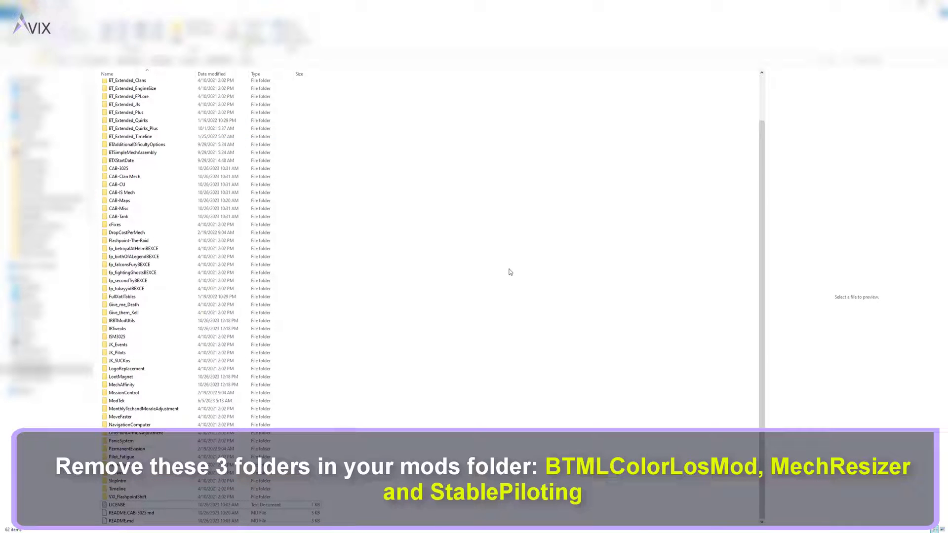
scroll(515, 242, "up", 2)
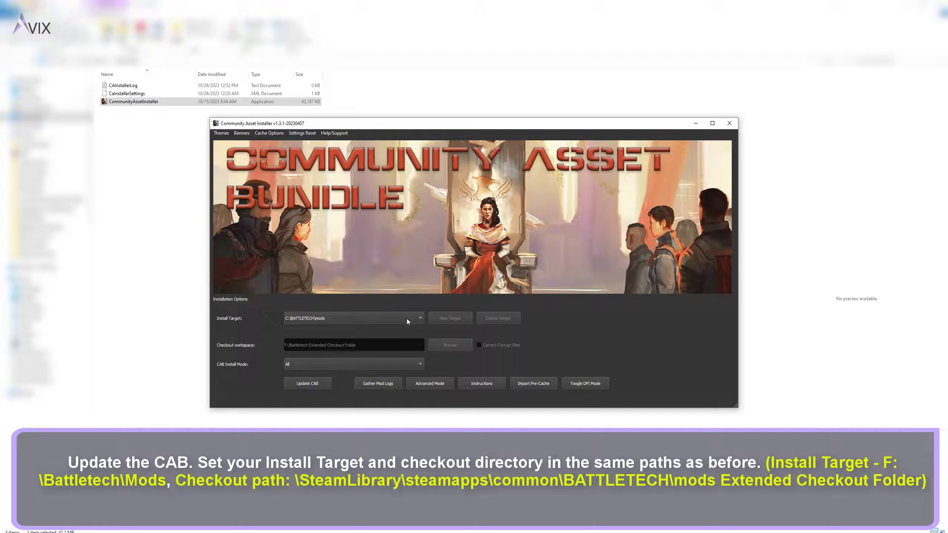
Step: In Advanced Mode, set the install target to F:\SteamLibrary\steamapps\common\BATTLETECH\mods
left_click(436, 388)
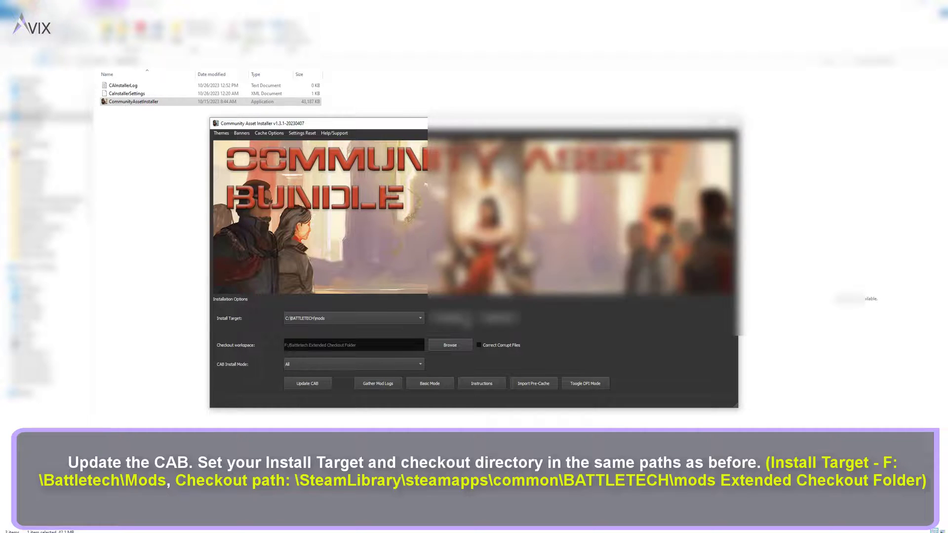
left_click(449, 318)
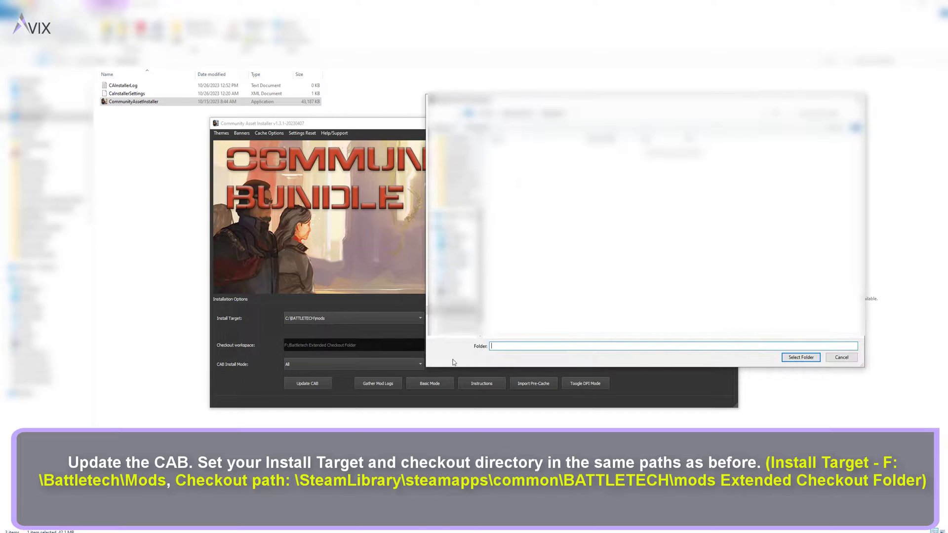
left_click(451, 320)
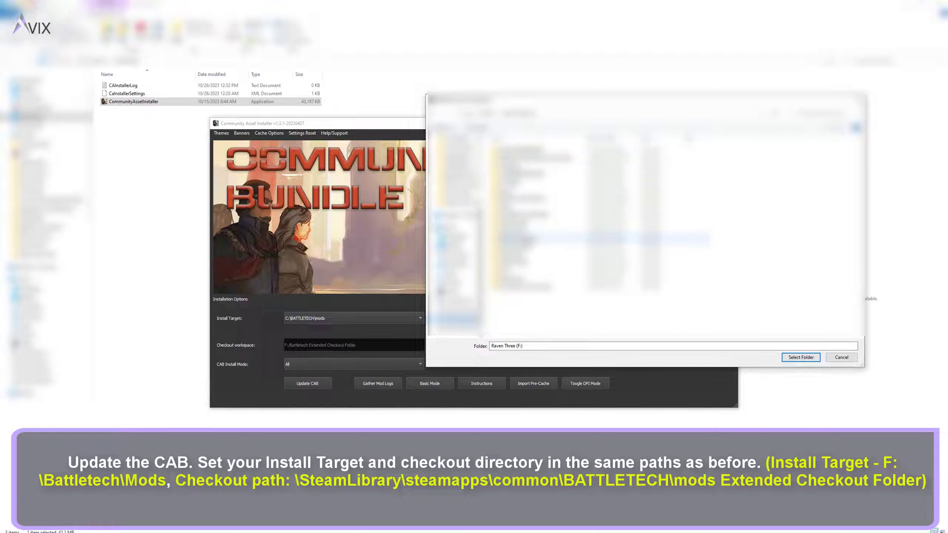
left_click(516, 254)
double_click(516, 255)
double_click(514, 150)
left_click(523, 173)
left_click(516, 165)
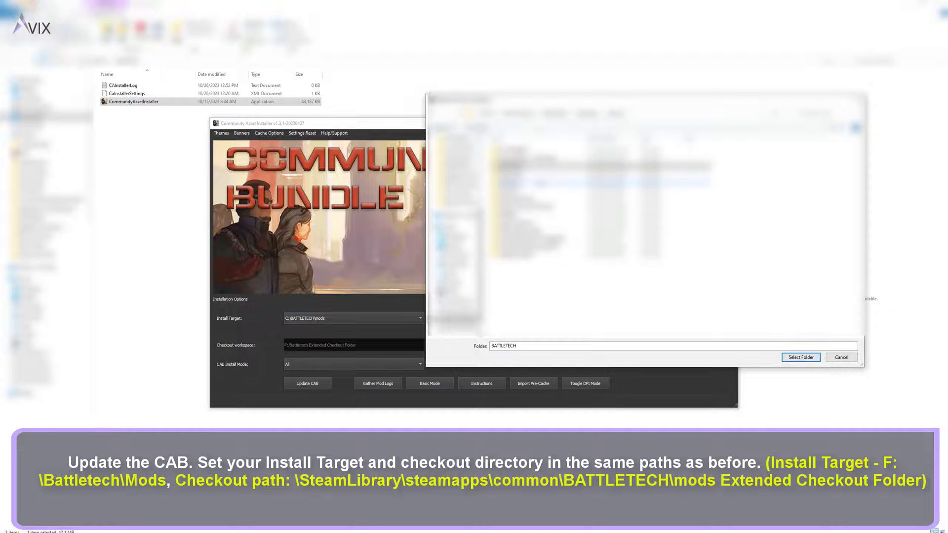
double_click(518, 165)
left_click(518, 216)
left_click(801, 357)
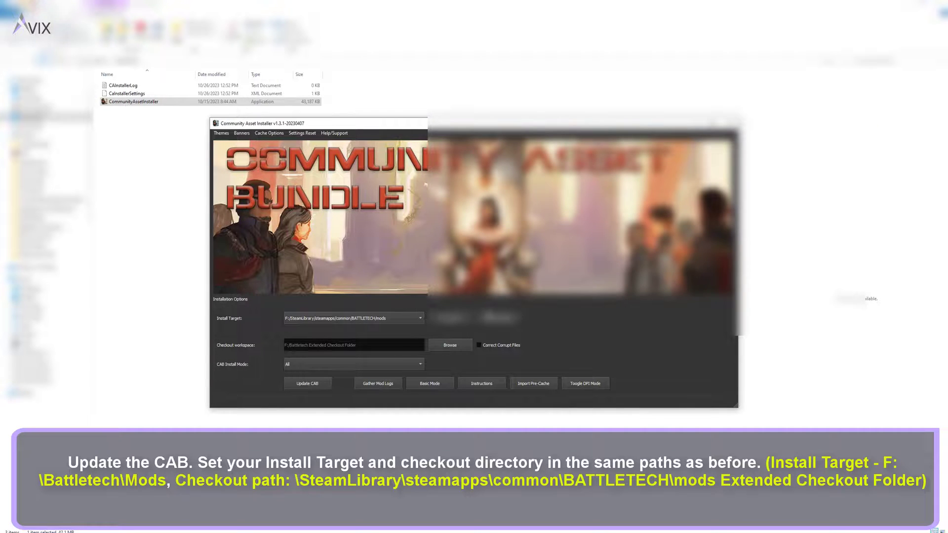
Step: Set the checkout workspace to Battletech Extended Checkout Folder and update the CAB to latest
left_click(431, 348)
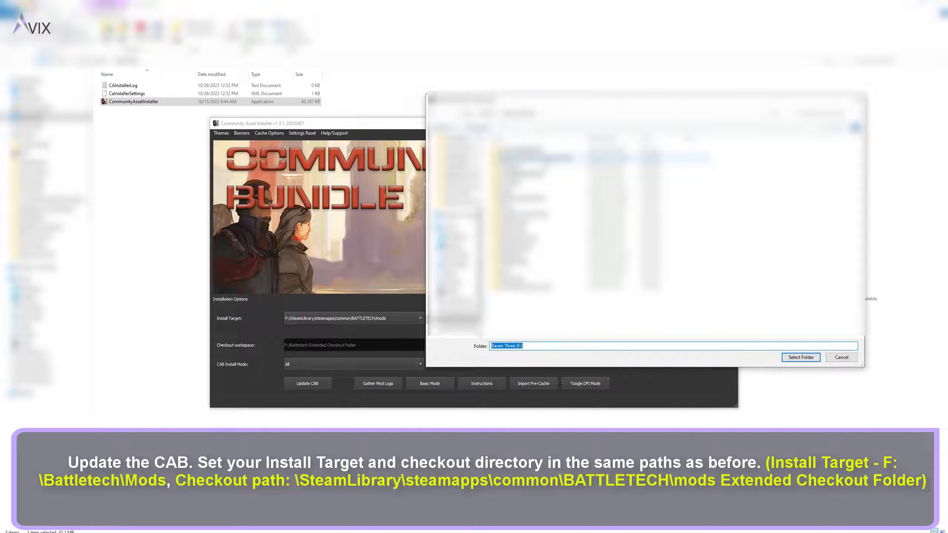
left_click(533, 158)
left_click(800, 357)
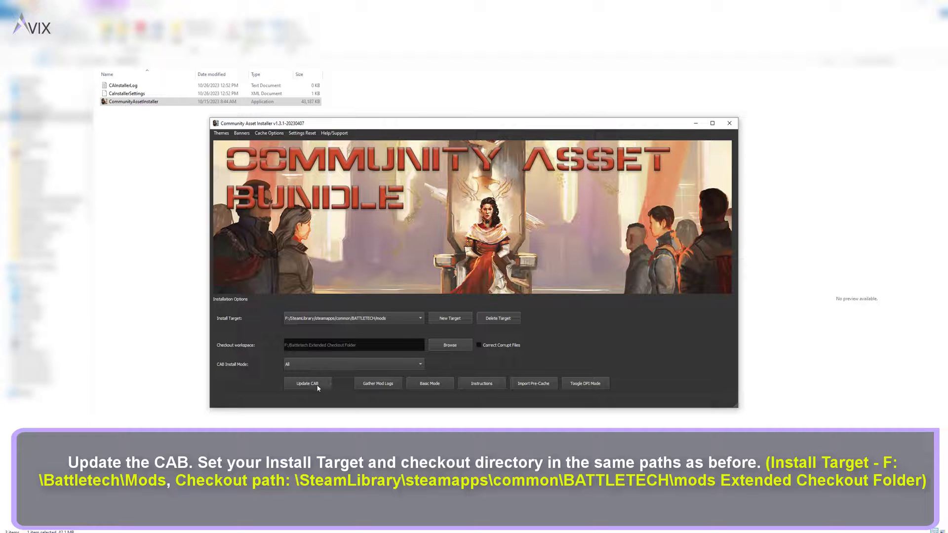
left_click(318, 388)
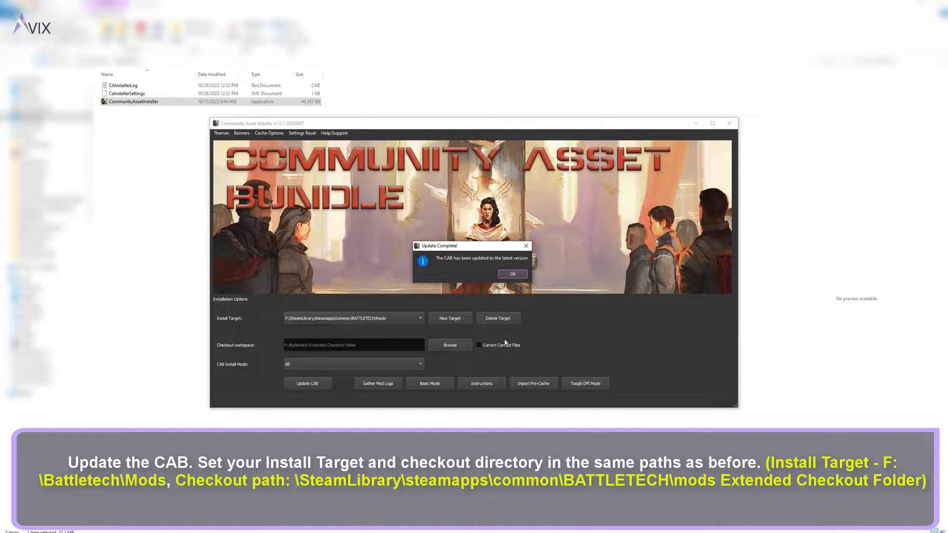
left_click(523, 273)
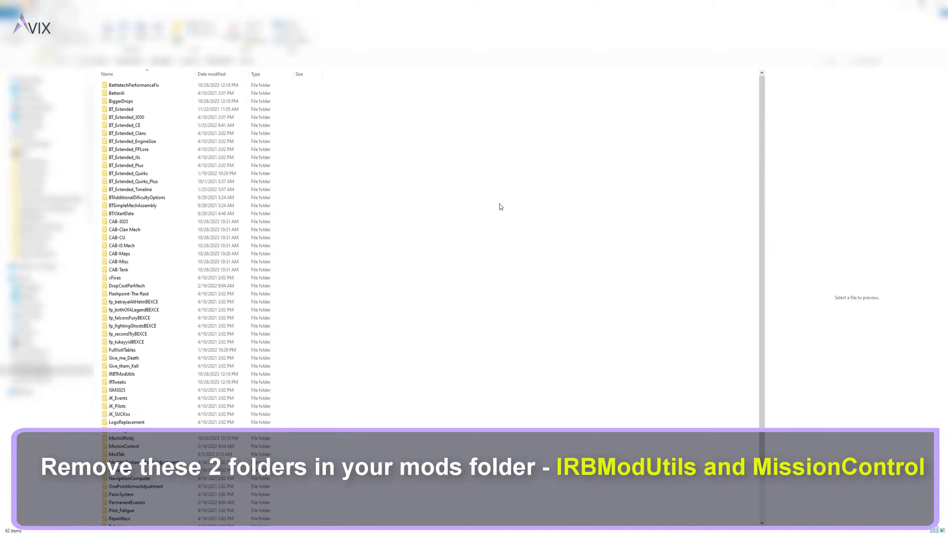
Step: Select IRBTModUtils and MissionControl and permanently delete them, leaving 60 items
scroll(497, 210, "down", 3)
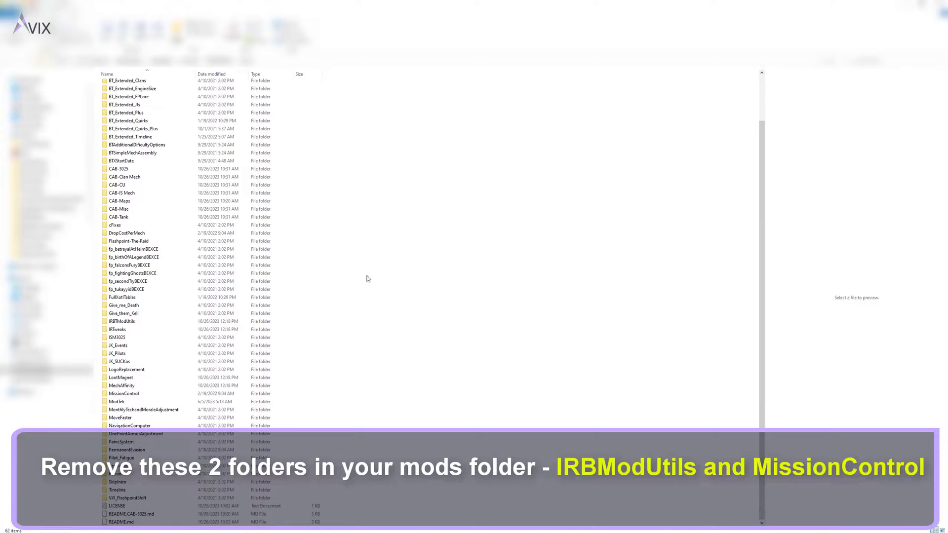
left_click(291, 321)
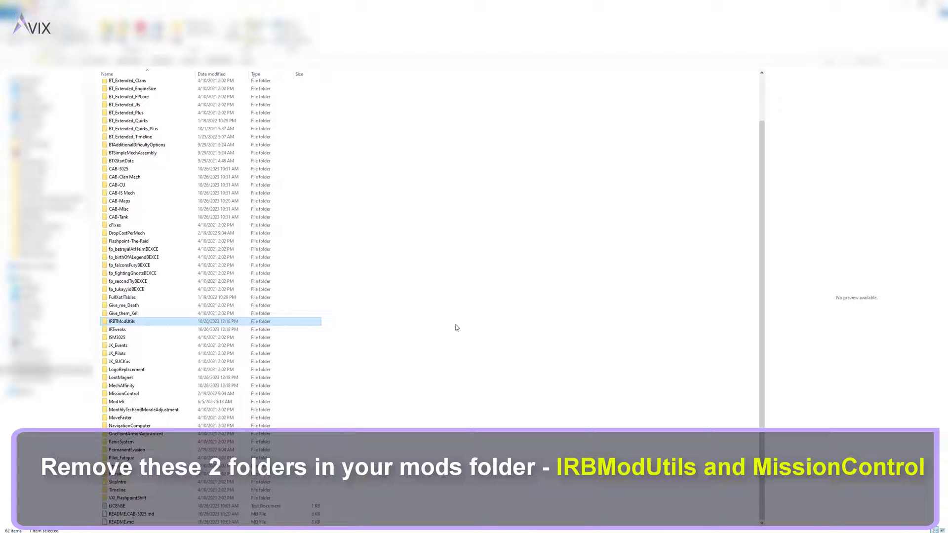
left_click(166, 393, "ctrl")
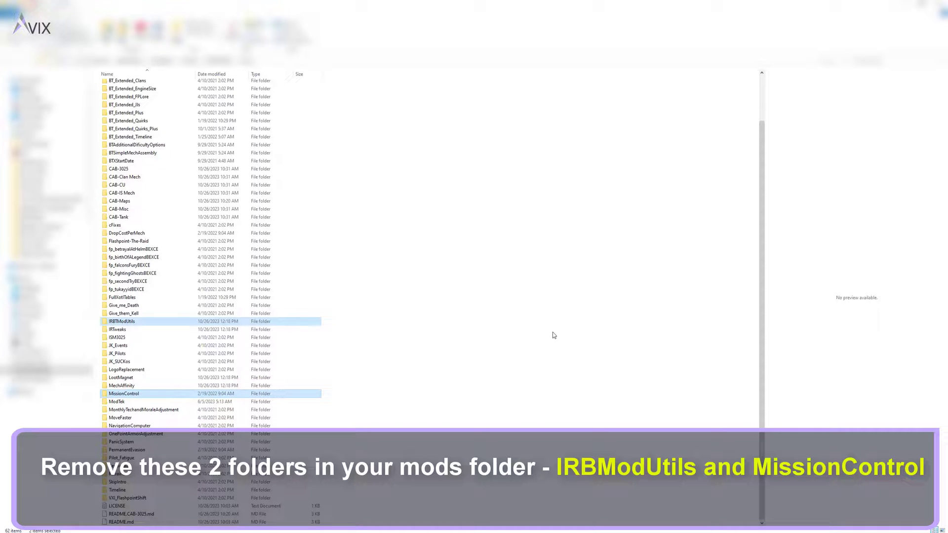
key("shift+Delete")
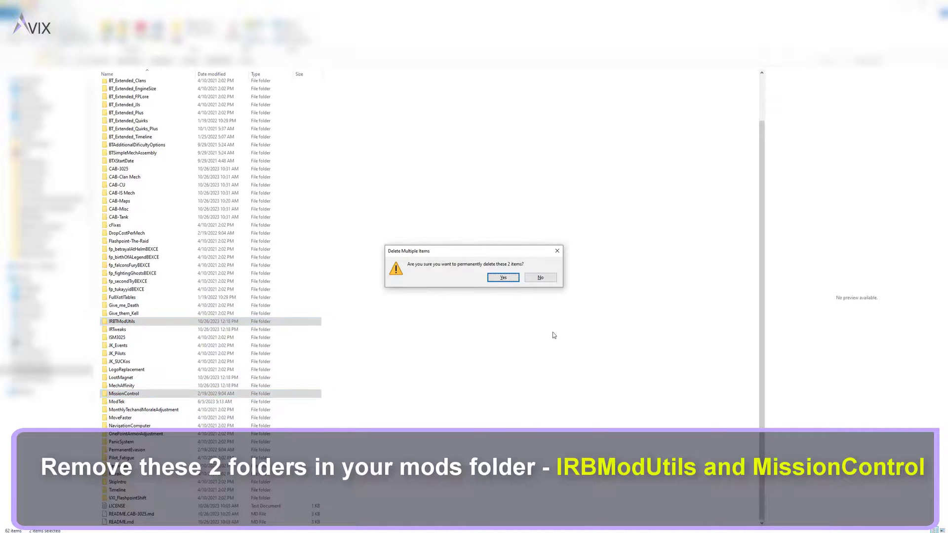
left_click(503, 278)
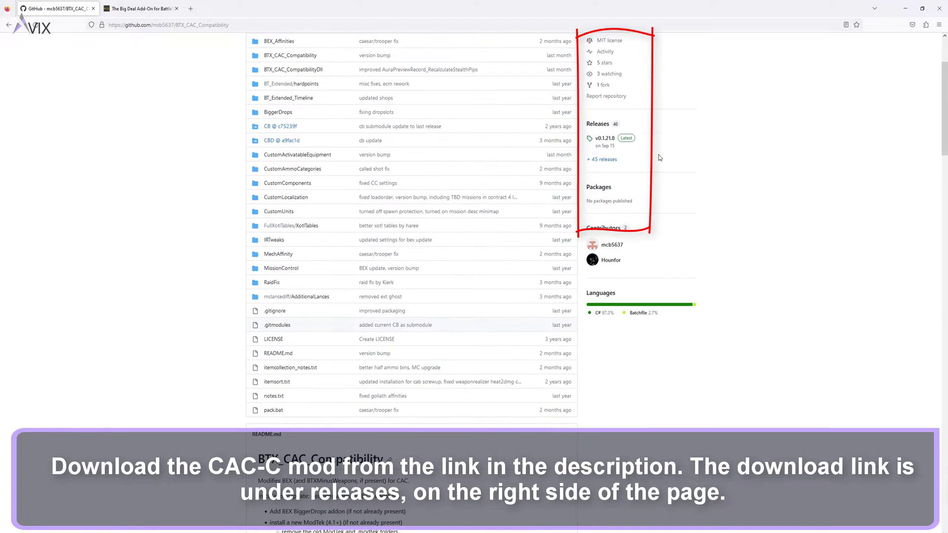
Step: Open the BTX_CAC_Compatibility v0.1.21.8 release and download BTX_CAC_Compatibility.zip from its assets
scroll(538, 278, "down", 3)
scroll(539, 279, "up", 1)
scroll(538, 279, "up", 3)
left_click(605, 97)
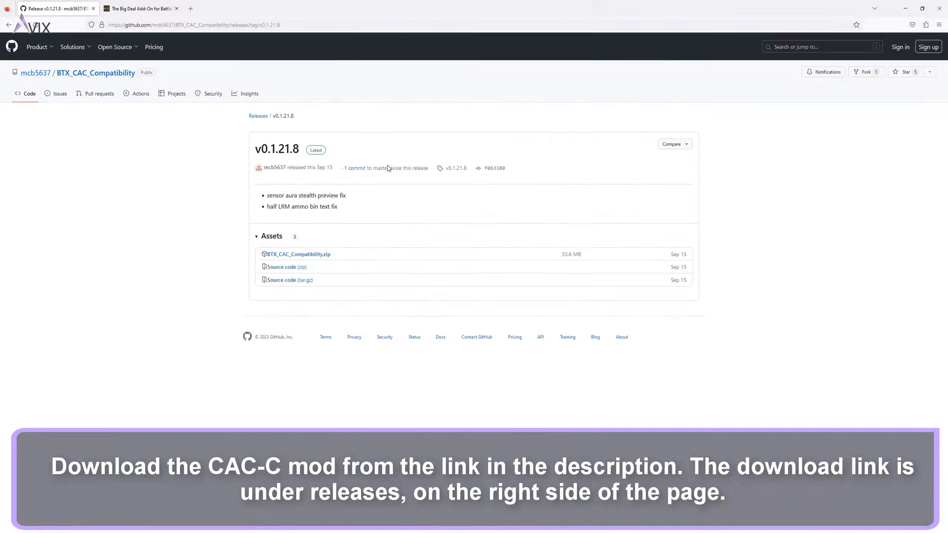
right_click(307, 255)
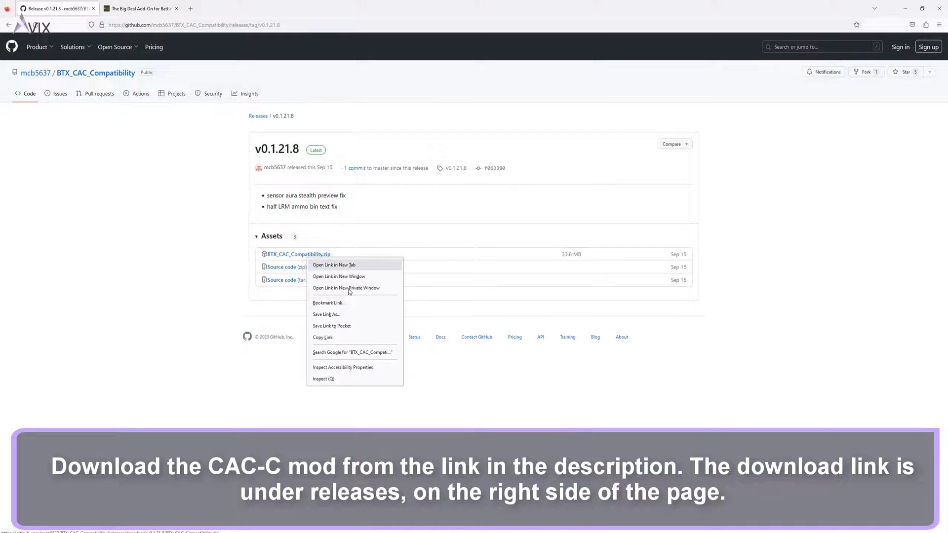
left_click(452, 295)
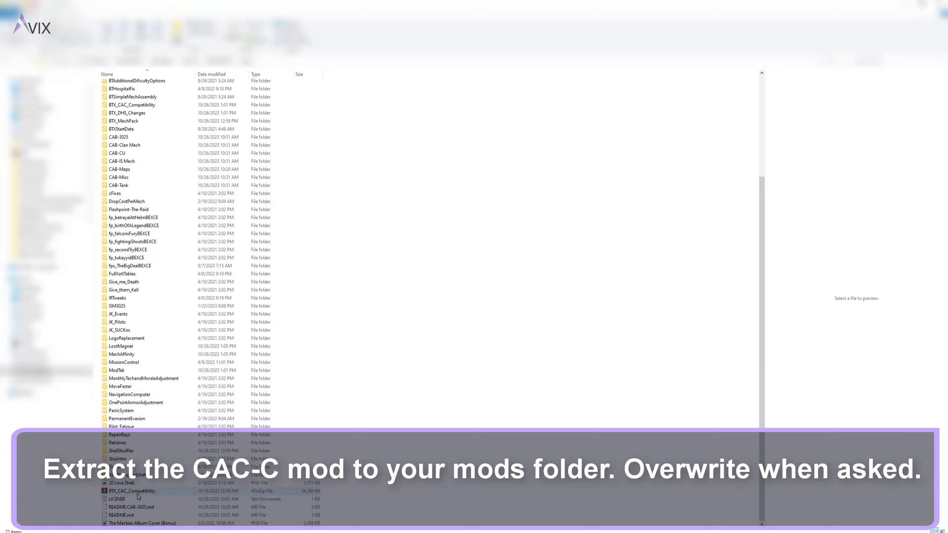
Step: Extract BTX_CAC_Compatibility.zip here with WinRAR, choosing Yes to All to replace files
right_click(128, 491)
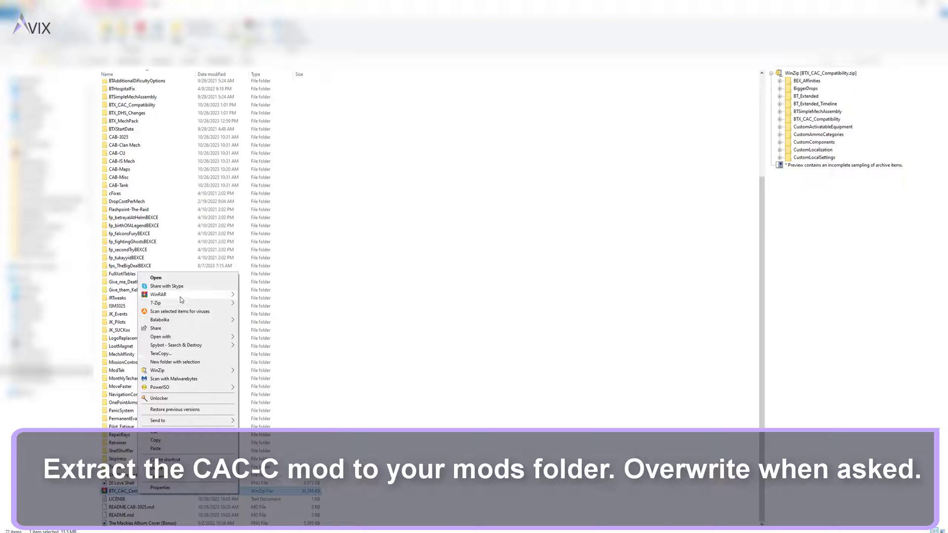
mouse_move(208, 295)
left_click(310, 310)
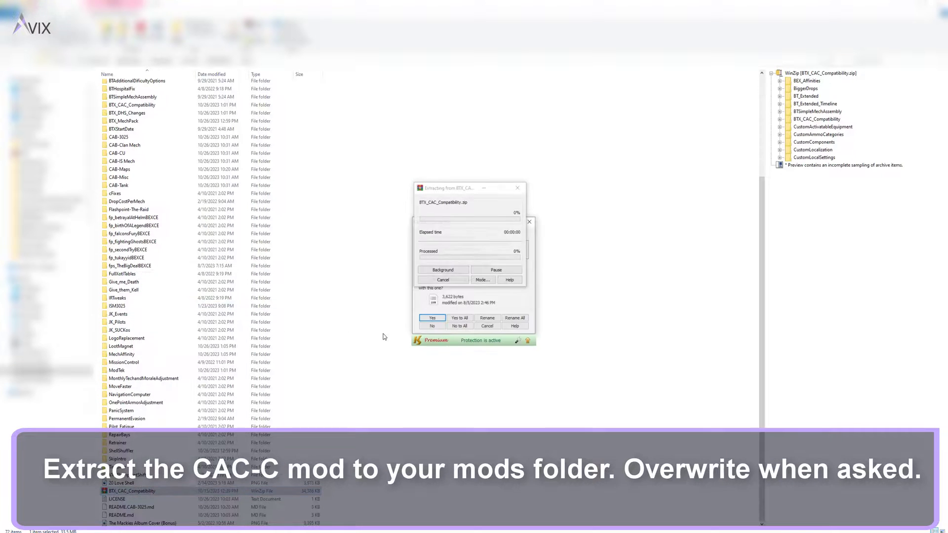
left_click(466, 322)
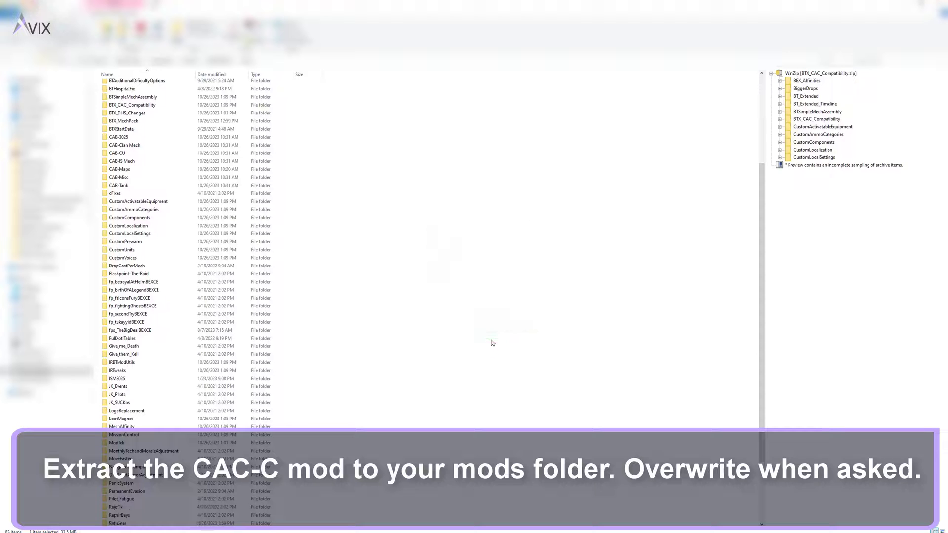
scroll(497, 346, "down", 3)
scroll(498, 348, "down", 1)
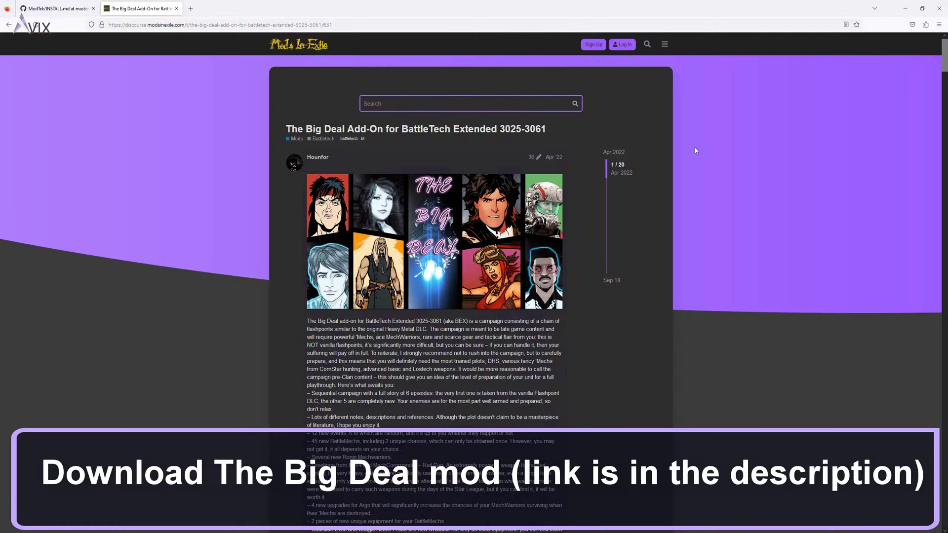
Step: Scroll down through The Big Deal Add-On forum post
scroll(705, 153, "down", 5)
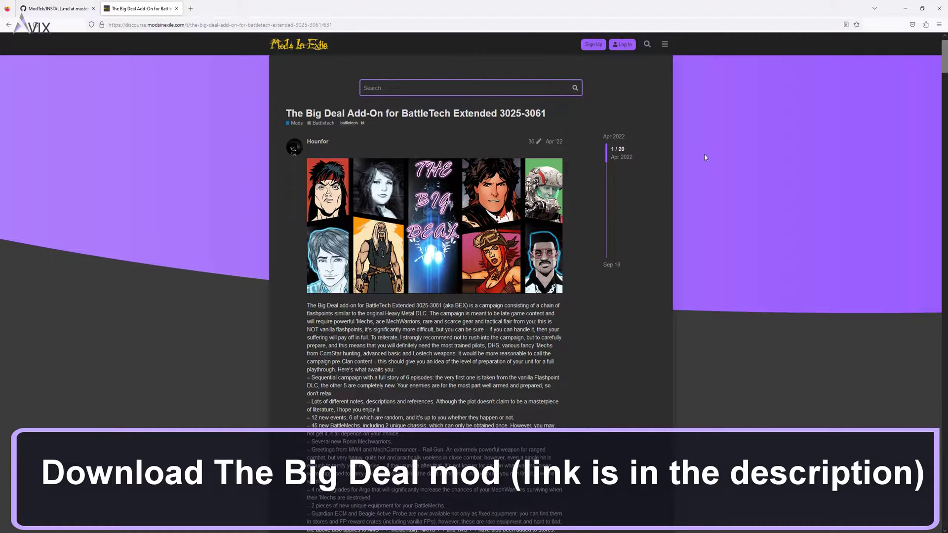
scroll(705, 159, "down", 10)
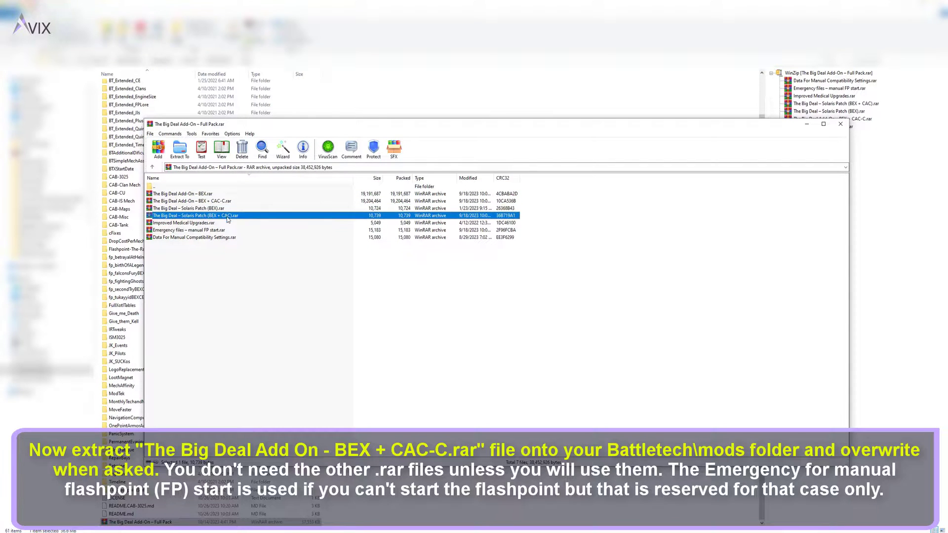
Step: Drag The Big Deal Add-On – BEX + CAC-C.rar from the Full Pack into the mods folder
mouse_move(232, 231)
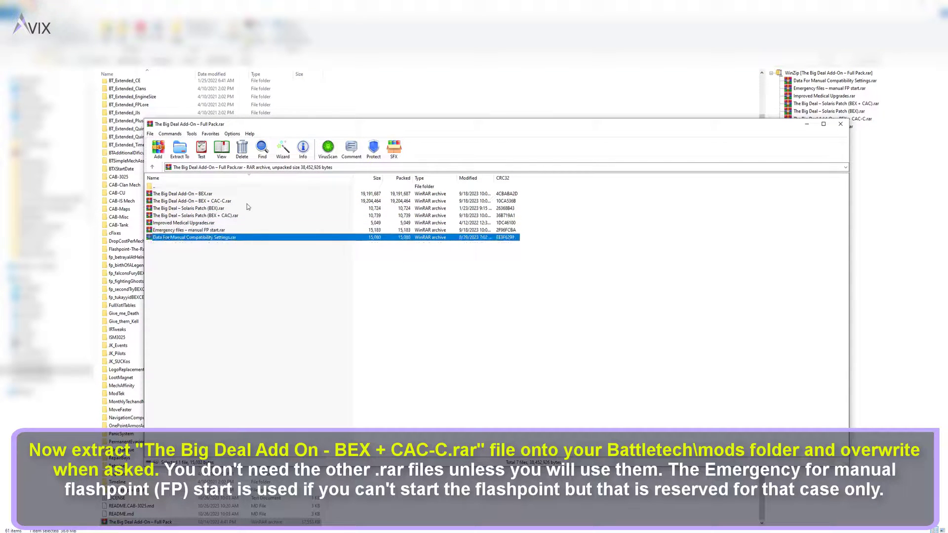
mouse_move(245, 202)
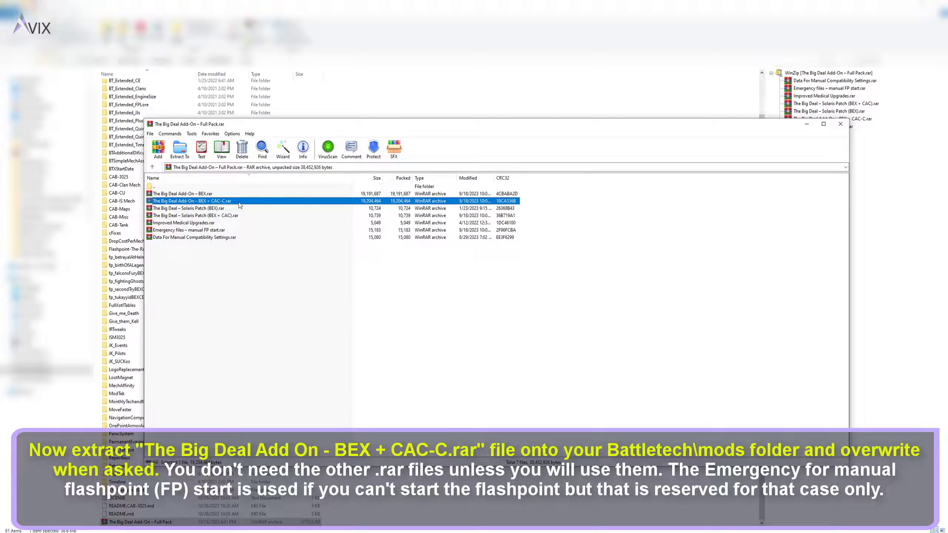
left_click_drag(236, 203, 494, 507)
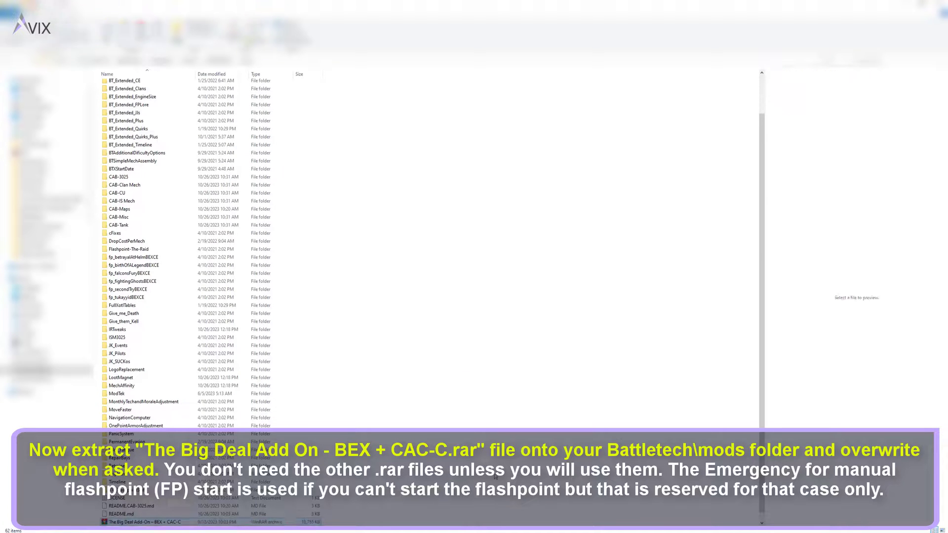
Step: Open the copied BEX + CAC-C.rar and step through its folders to The Mackies Album Cover image
scroll(178, 516, "down", 1)
left_click(178, 516)
double_click(177, 516)
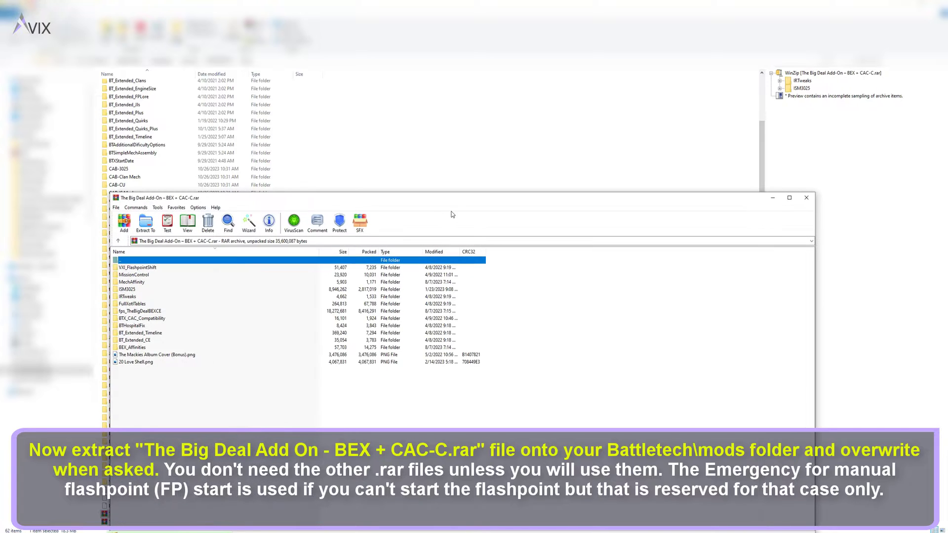
left_click_drag(532, 199, 611, 121)
left_click(308, 189)
key("Down")
key("Down")
key("Down")
key("Down")
key("Down")
key("Down")
key("Down")
key("Down")
key("Down")
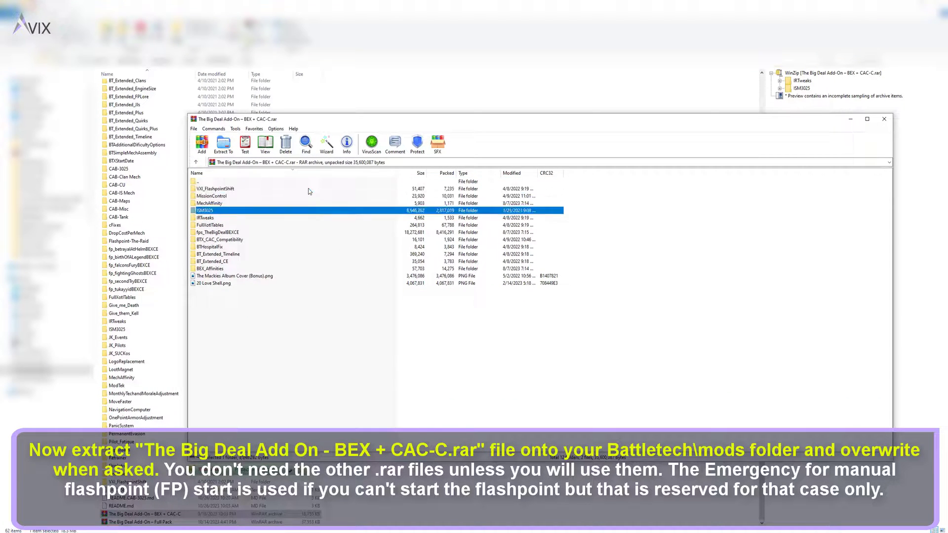
key("Down")
key("Down")
key("Down")
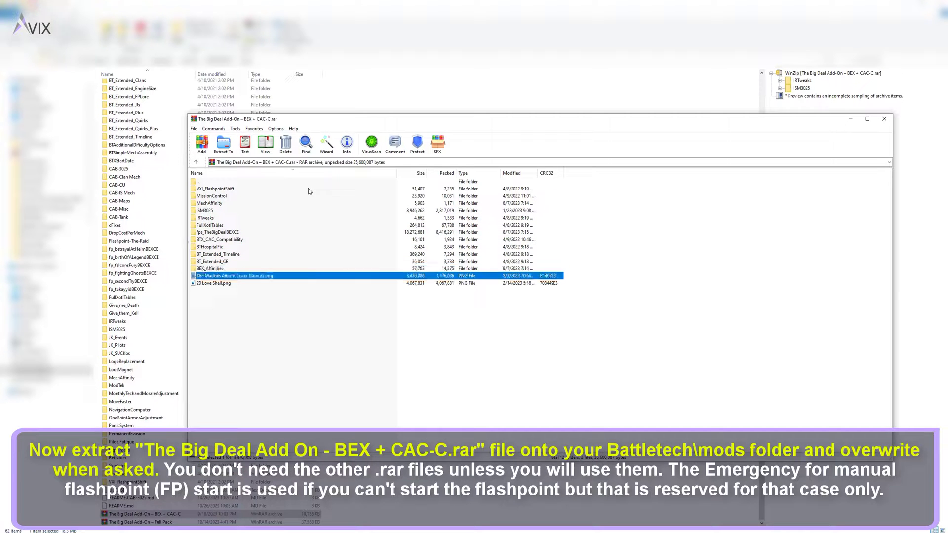
Step: Extract the BEX + CAC-C archive in place with WinRAR, overwriting all existing files
left_click(884, 118)
right_click(174, 514)
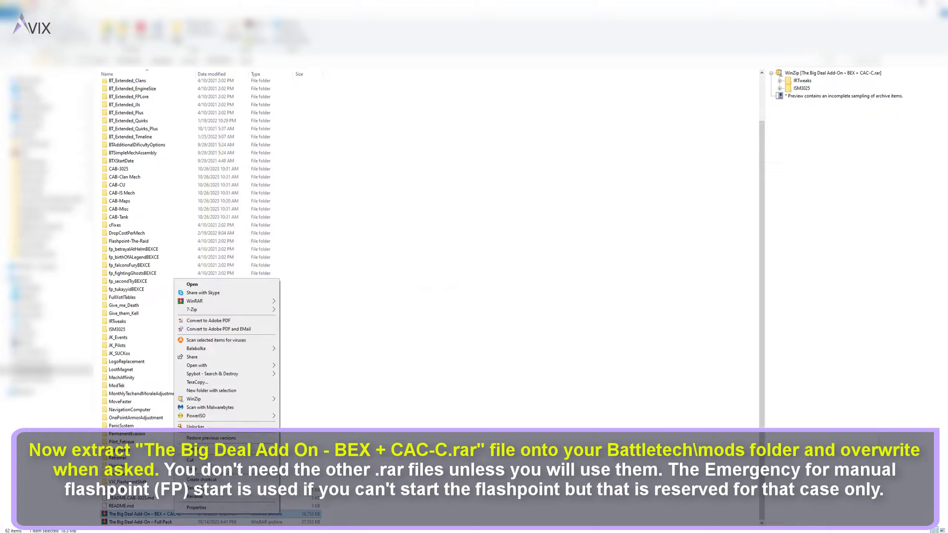
mouse_move(247, 301)
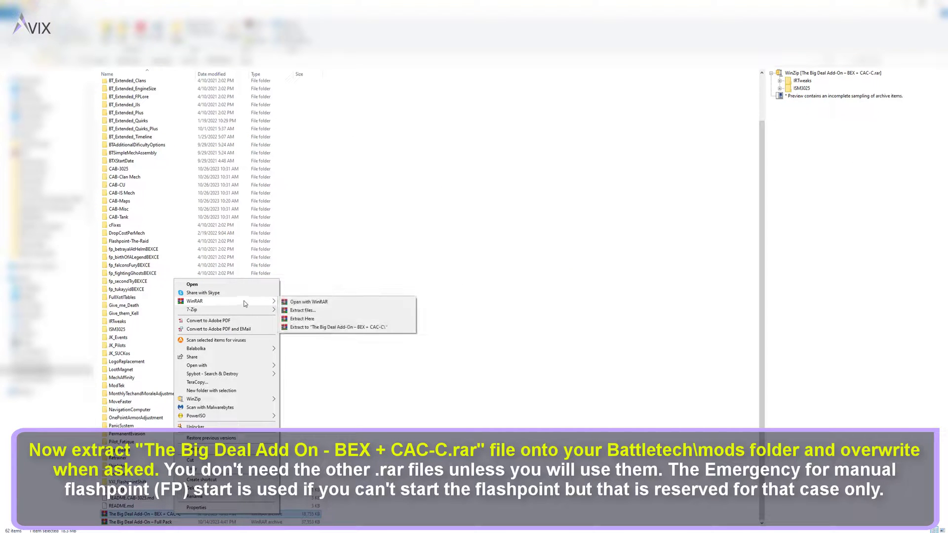
left_click(344, 317)
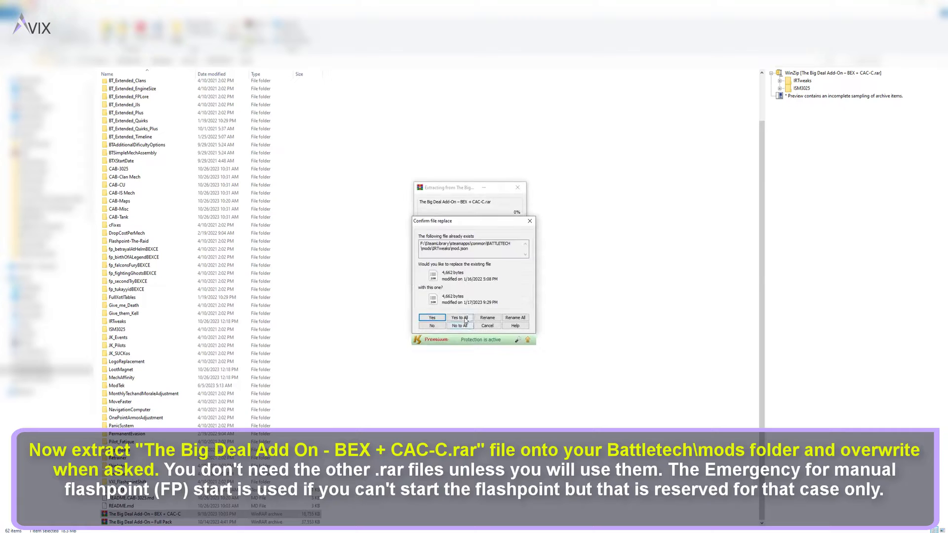
left_click(458, 317)
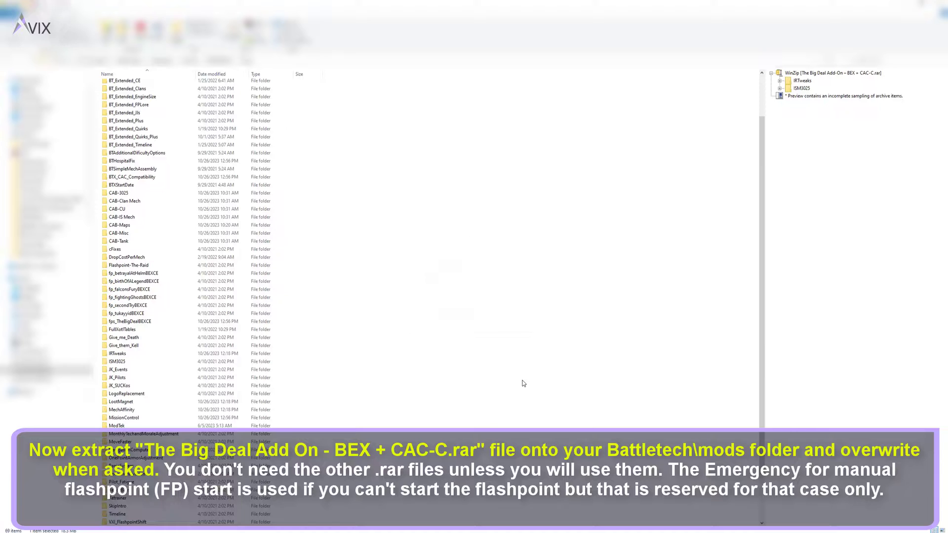
Step: Scroll down the mods folder to check the extracted Big Deal files
scroll(473, 391, "down", 3)
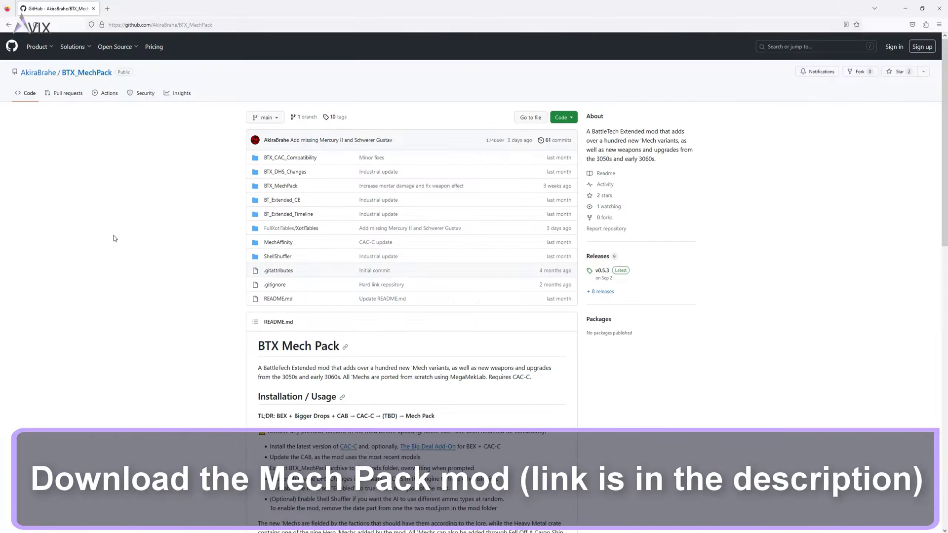
Step: Get the BTX_MechPack-0.6-beta.3.zip from Releases and select its eight mod folders
scroll(114, 239, "down", 3)
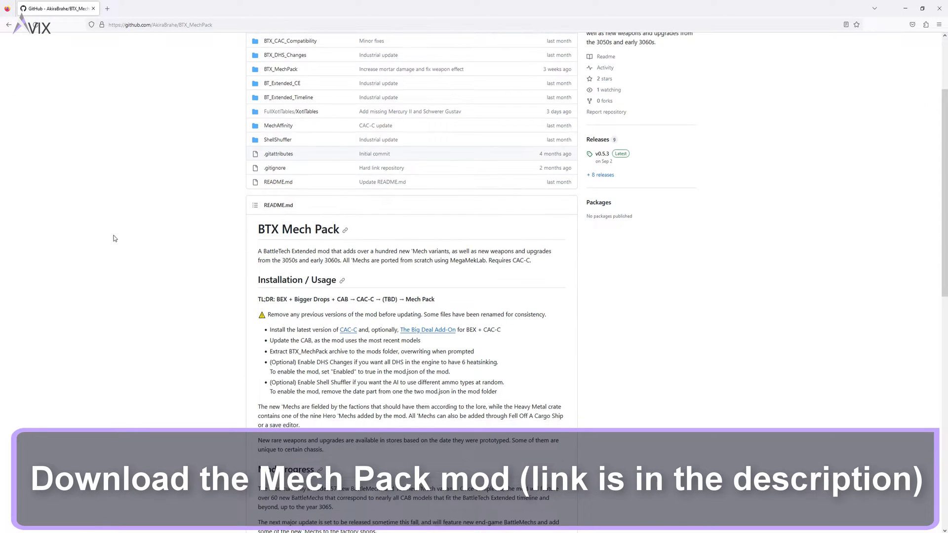
scroll(113, 238, "up", 1)
scroll(113, 238, "up", 1)
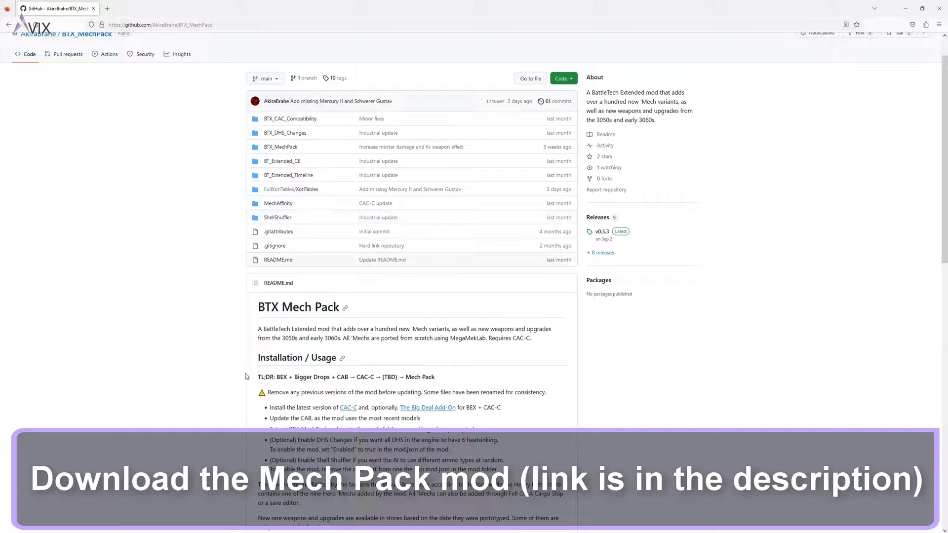
left_click(605, 220)
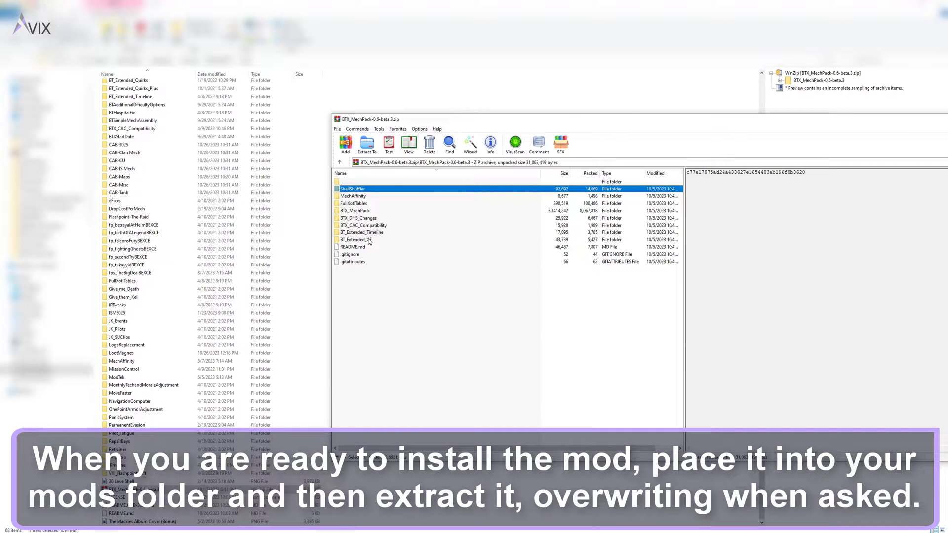
left_click(369, 240, "shift")
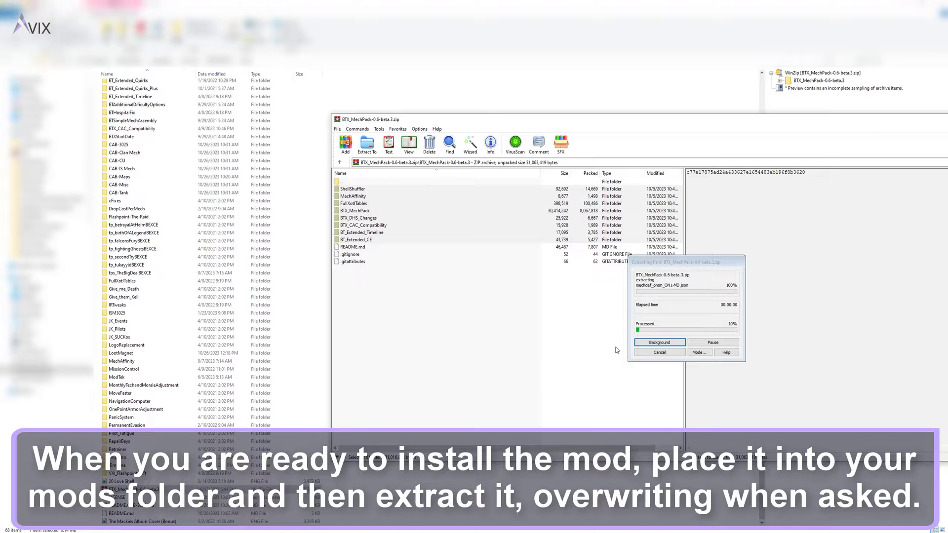
Step: Extract the Mech Pack folders into mods, replacing the 52 same-named files
left_click(639, 341)
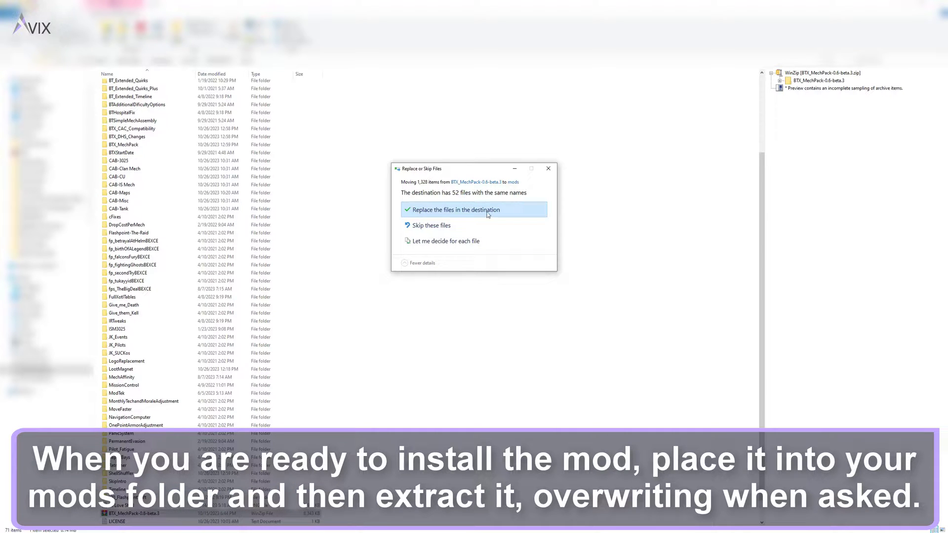
left_click(514, 212)
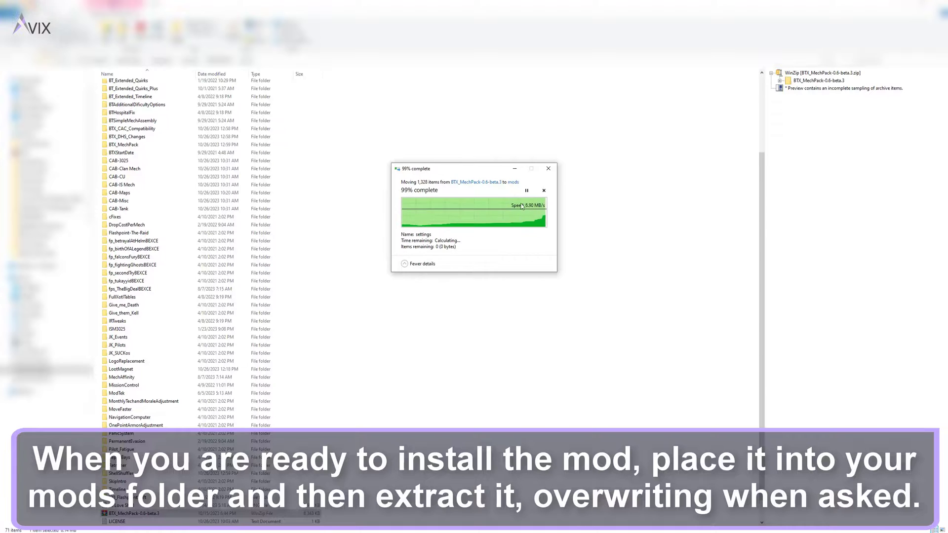
left_click(504, 274)
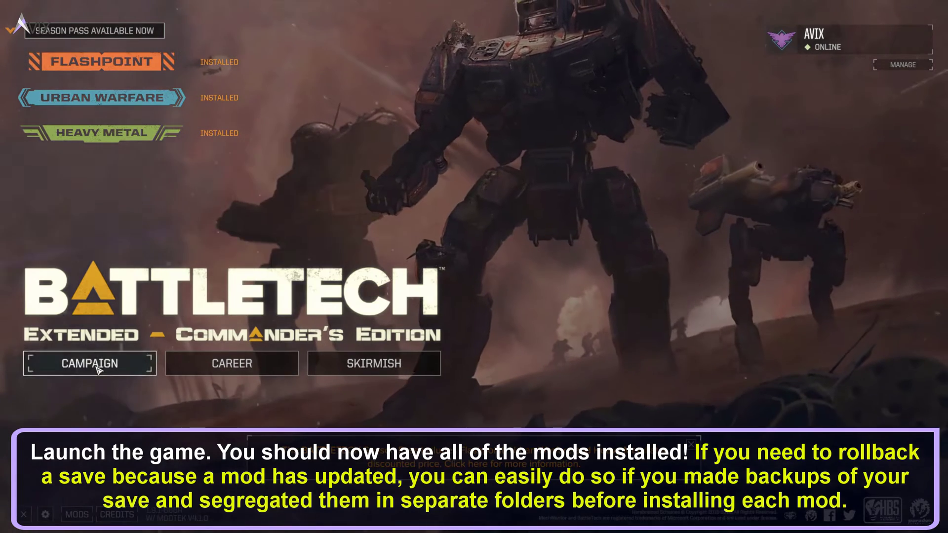
Step: Load the saved career via CAMPAIGN > LOAD in BattleTech Extended – Commander's Edition
left_click(93, 364)
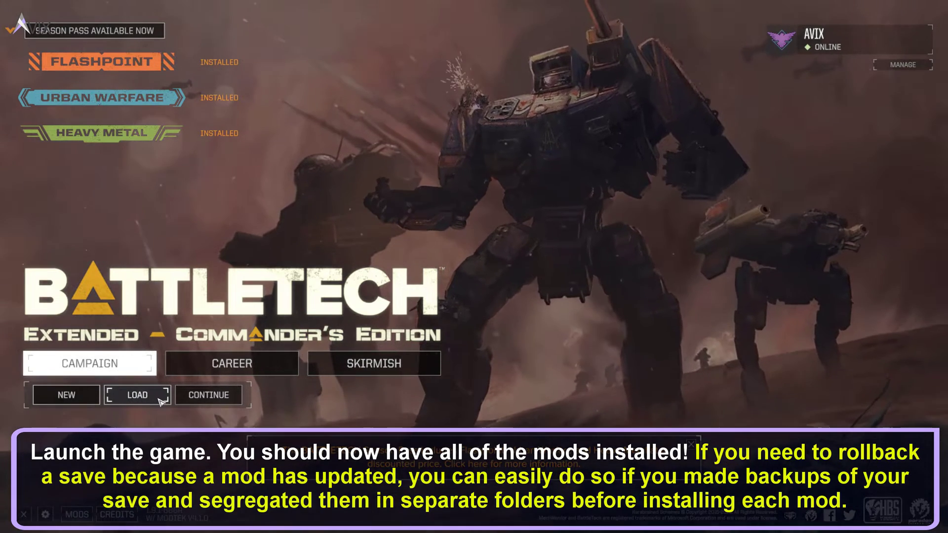
left_click(137, 395)
left_click(674, 488)
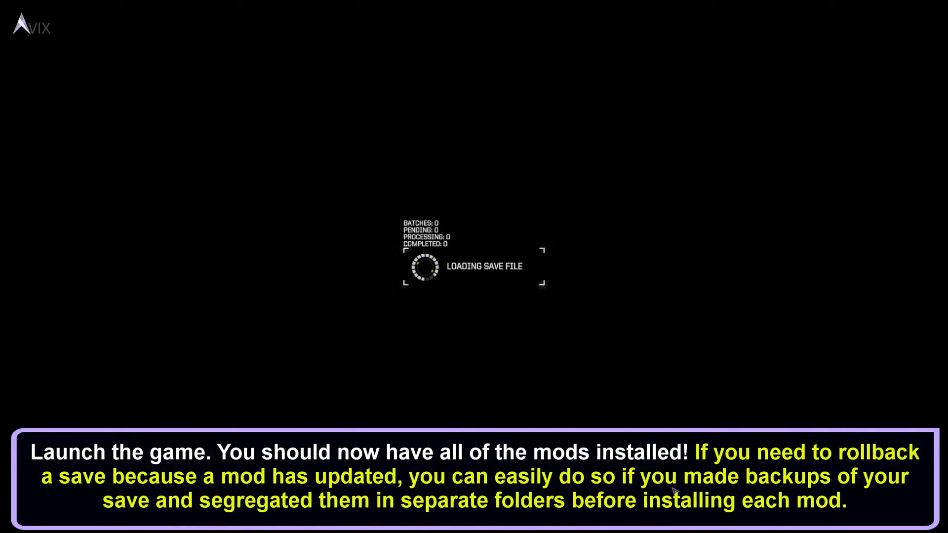